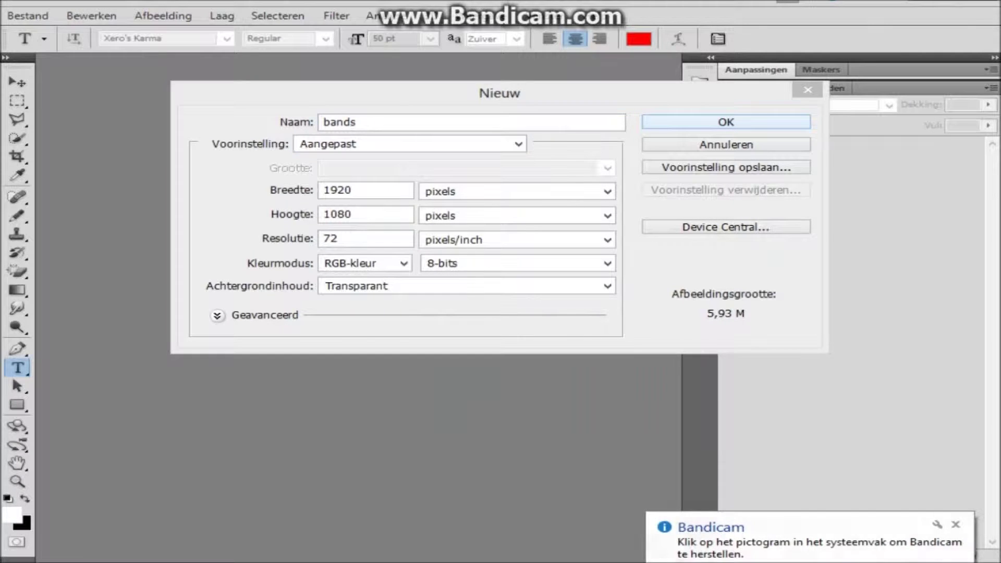
- Create the transparent 1920×1080 'bands' document and start enlarging the sunset photo
key("Return")
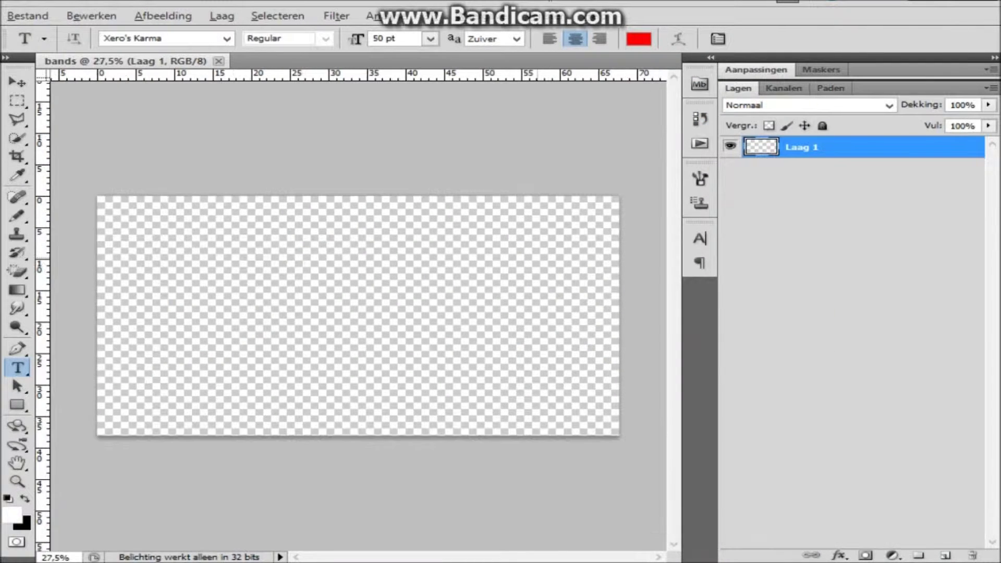
key("ctrl+t")
left_click_drag(317, 295, 129, 196)
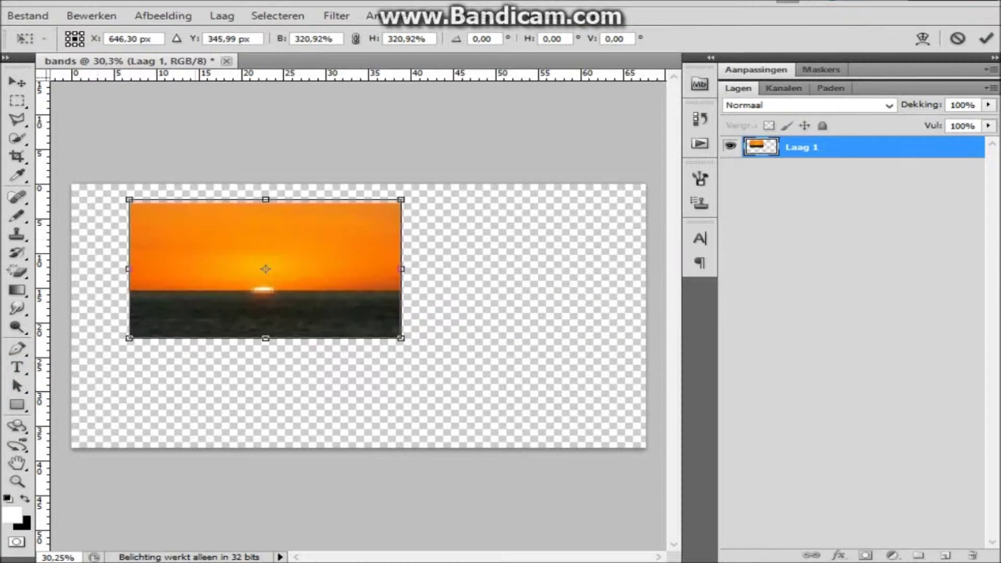
left_click_drag(266, 266, 216, 254)
- Stretch the sunset photo to the canvas edges and apply the resize
left_click_drag(344, 322, 589, 446)
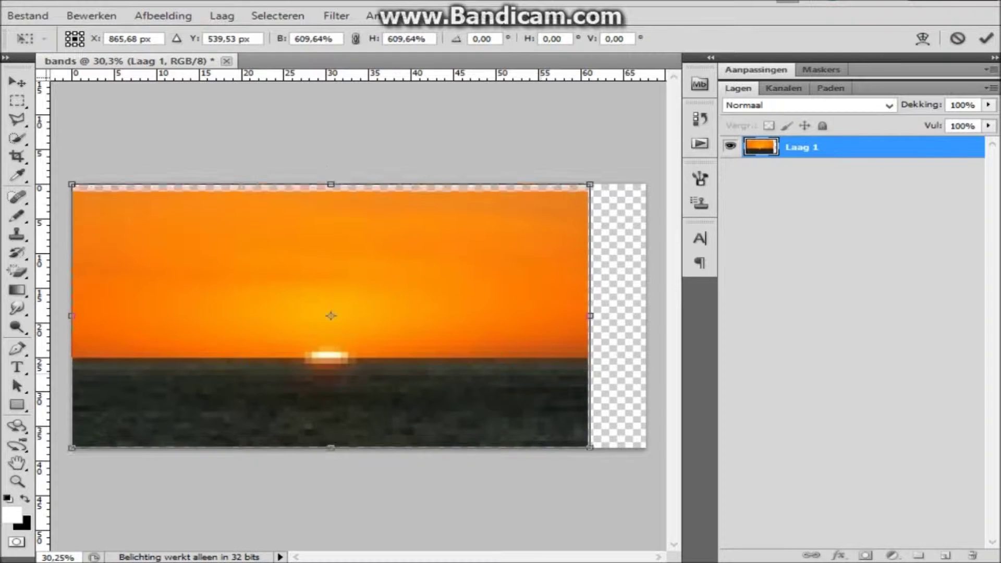
left_click_drag(589, 184, 647, 172)
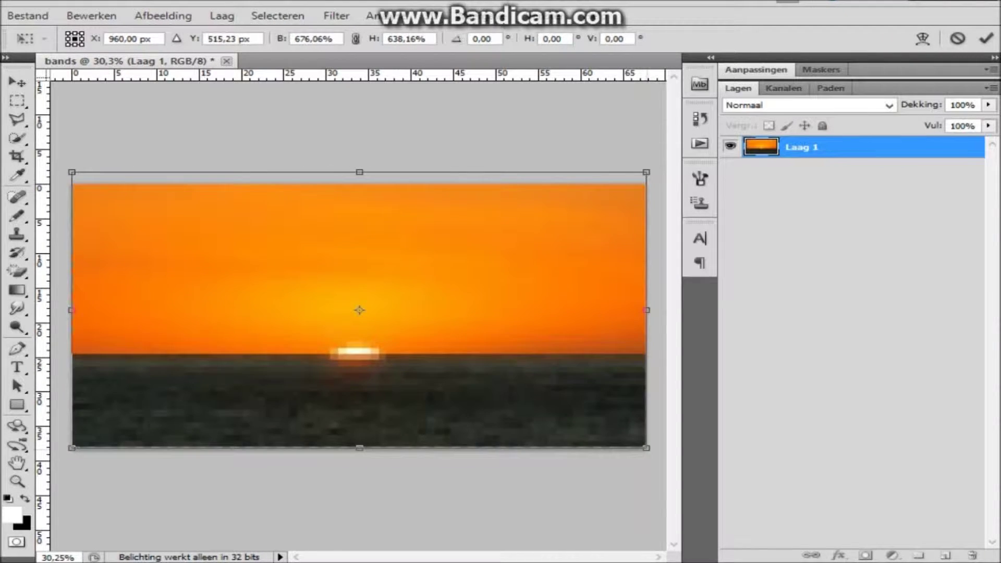
key("Return")
key("t")
left_click(28, 15)
- Place the All Time Low logo, enlarged and tilted about 16 degrees, at the lower left
left_click(52, 324)
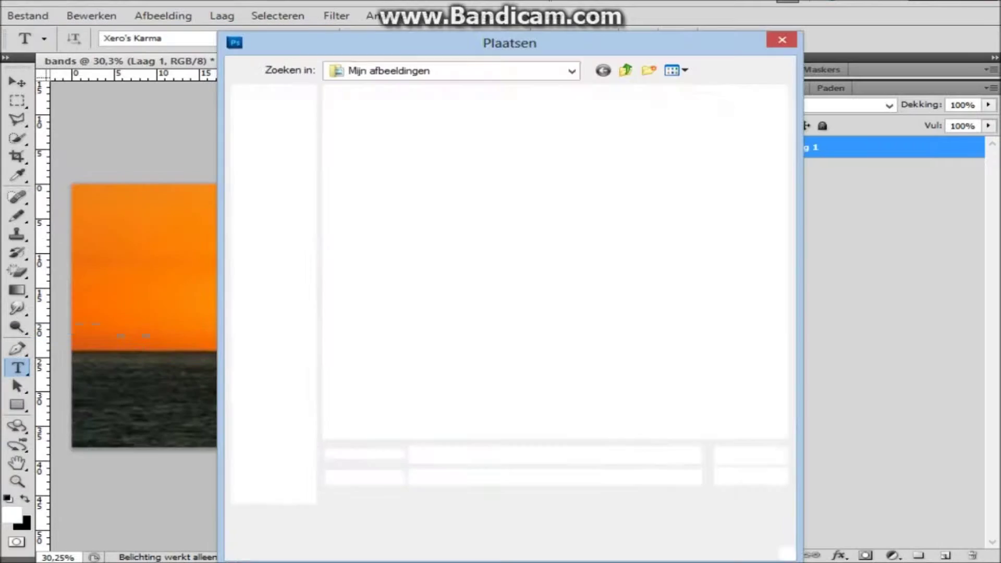
double_click(414, 117)
left_click_drag(364, 313, 320, 317)
left_click_drag(257, 276, 234, 252)
left_click_drag(229, 373, 192, 347)
left_click_drag(282, 313, 182, 370)
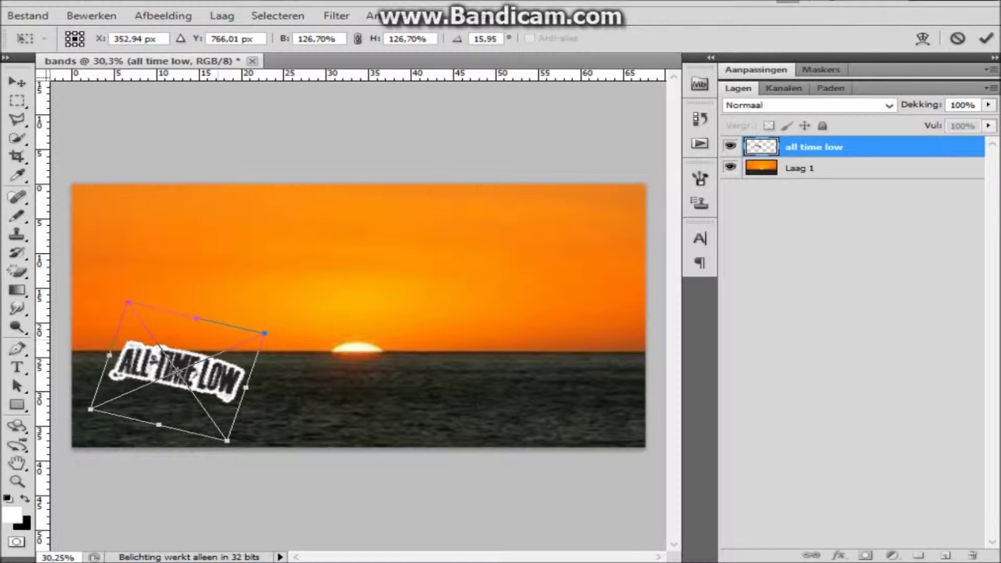
key("Return")
- Place the Amasic logo enlarged to about 159% in the upper left
left_click(28, 15)
left_click(52, 324)
double_click(489, 135)
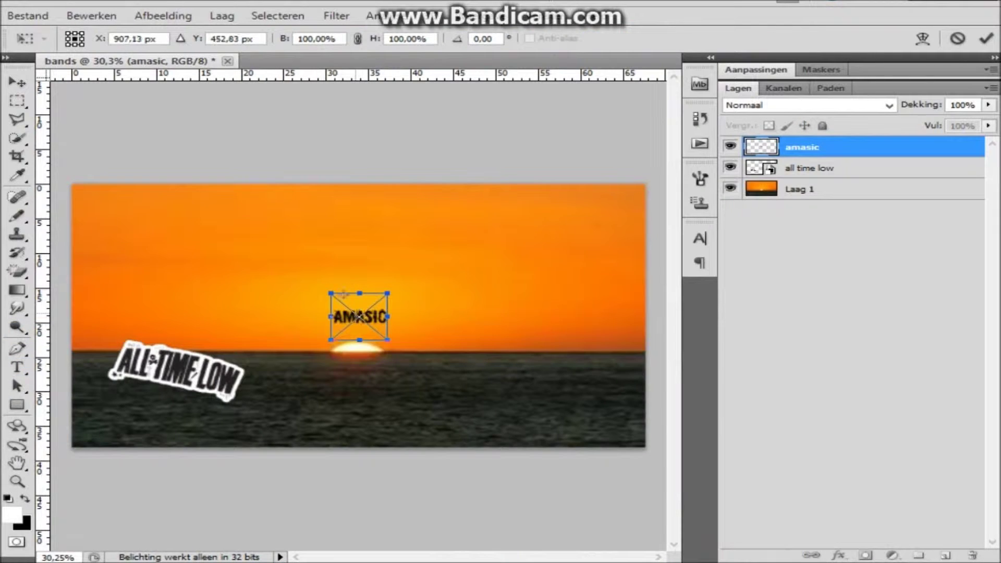
left_click_drag(359, 316, 456, 367)
mouse_move(485, 343)
left_mouse_down()
mouse_move(518, 316)
mouse_move(414, 336)
mouse_move(261, 251)
left_mouse_up()
key("Return")
- Place the Foo Fighters text logo from the foos file
left_click(27, 15)
left_click(47, 330)
left_click(382, 257)
left_click(748, 454)
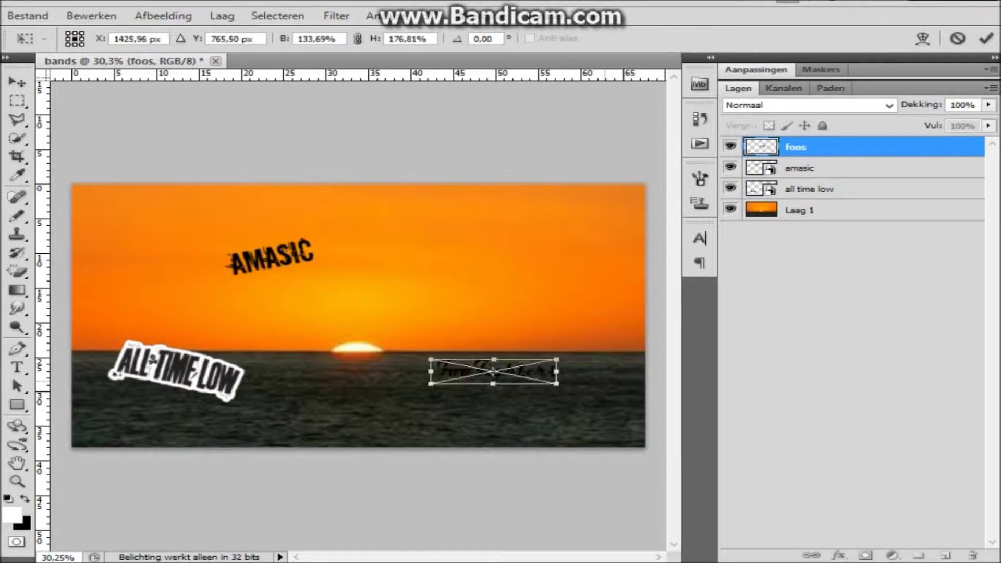
key("Return")
- Place the round FF logo at the lower right
left_click(28, 15)
left_click(45, 390)
left_click(693, 264)
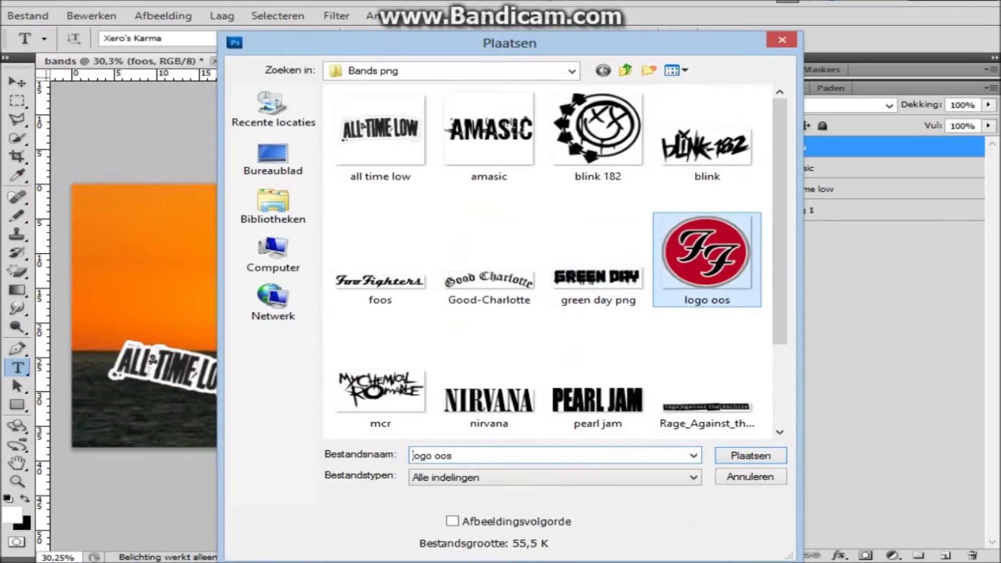
left_click(815, 454)
mouse_move(360, 321)
left_mouse_down()
mouse_move(567, 375)
mouse_move(566, 411)
left_mouse_up()
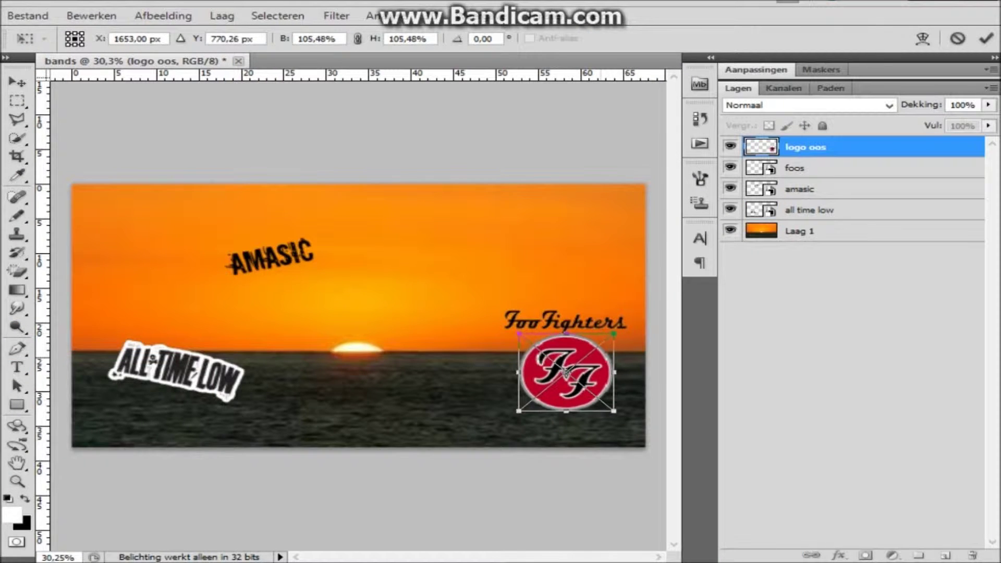
key("Return")
left_click(17, 368)
- Place the blink-182 smiley logo near the sun, enlarged and rotated
left_click(27, 15)
left_click(42, 329)
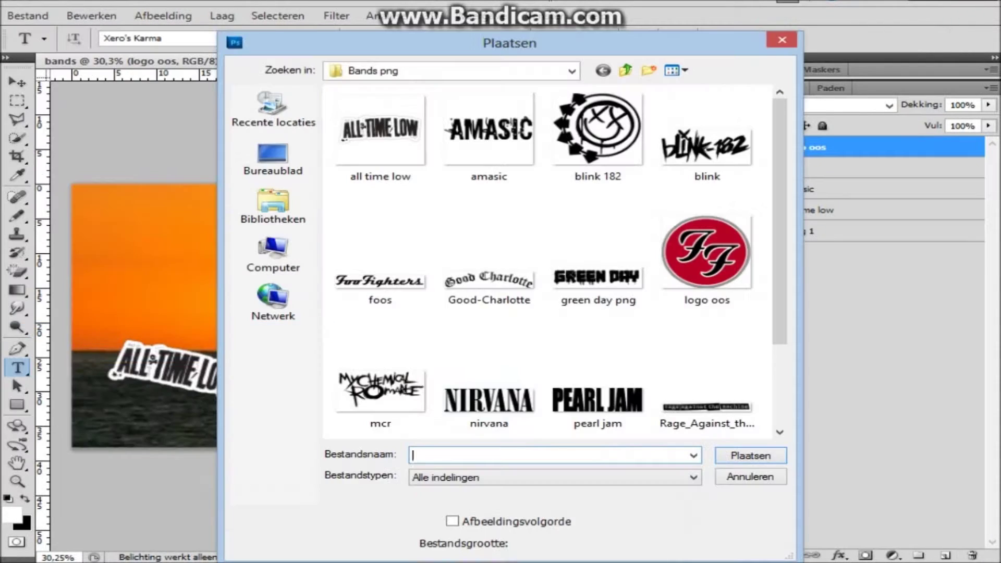
double_click(598, 135)
mouse_move(353, 307)
left_mouse_down()
mouse_move(432, 234)
mouse_move(423, 302)
left_mouse_up()
mouse_move(469, 266)
left_mouse_down()
mouse_move(505, 224)
mouse_move(524, 229)
left_mouse_up()
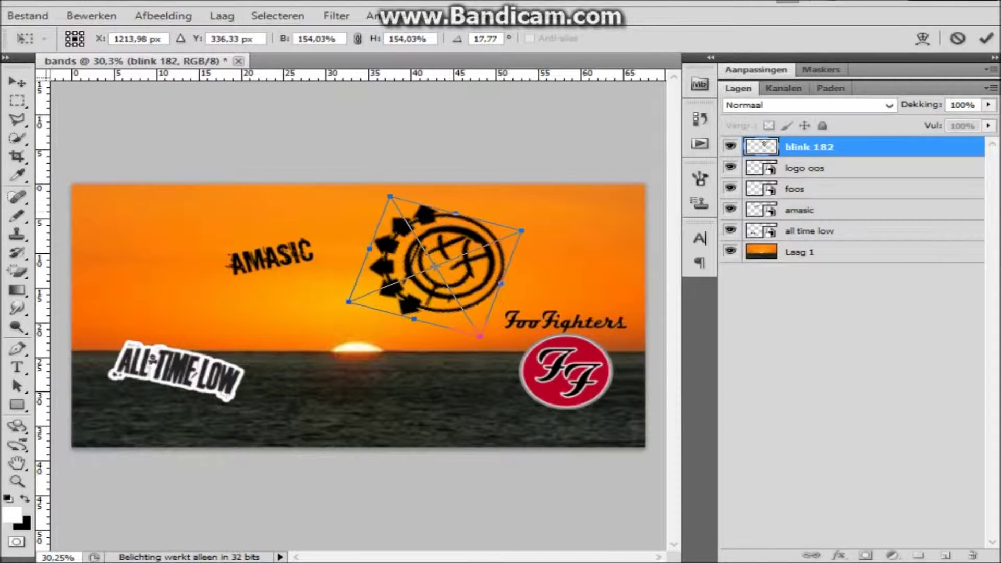
key("Return")
key("t")
- Place the blink-182 text logo image
left_click(27, 15)
left_click(45, 329)
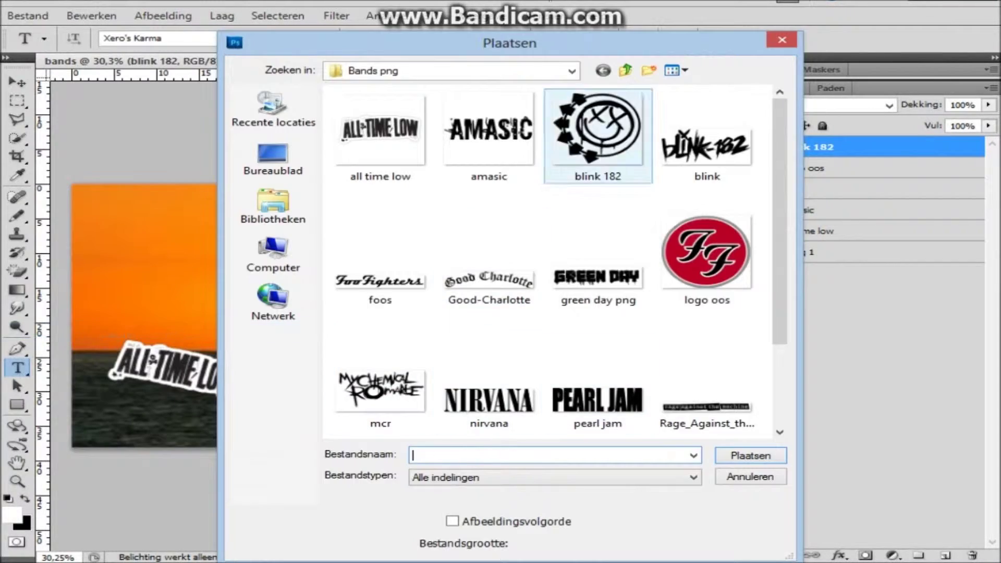
double_click(855, 130)
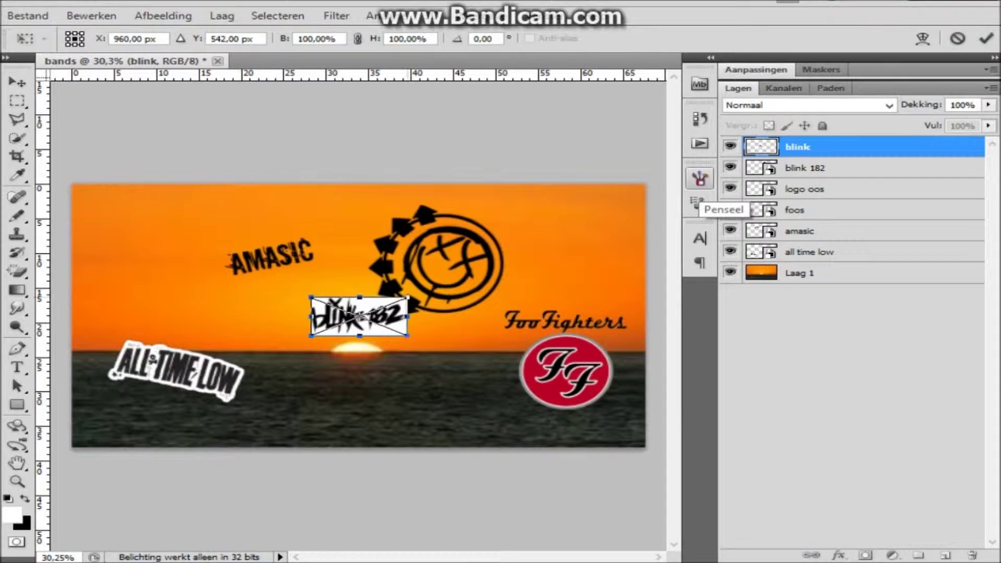
- Enlarge the blink-182 text logo across the centre and quick-select its lettering
left_click_drag(407, 336, 519, 372)
key("Return")
key("w")
left_click(175, 38)
key("Return")
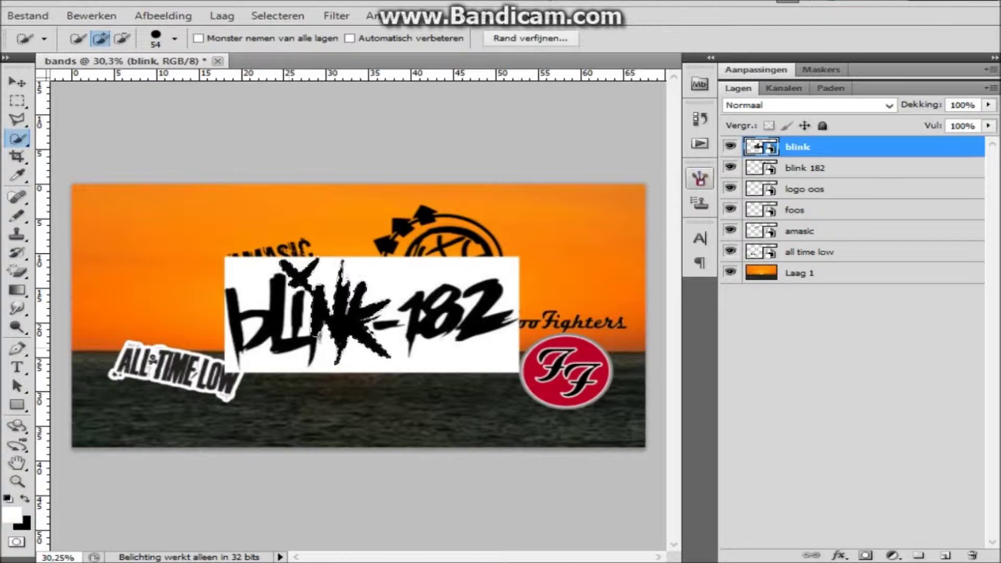
- Refine the selection with a 33 px brush, copy the lettering to a new layer, delete the original
left_click(91, 15)
left_click(175, 38)
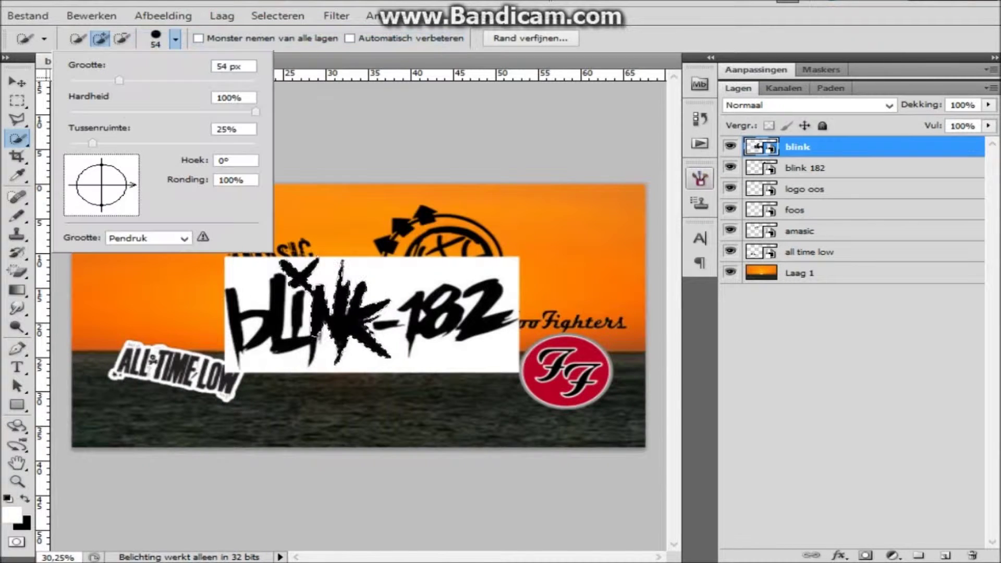
key("Return")
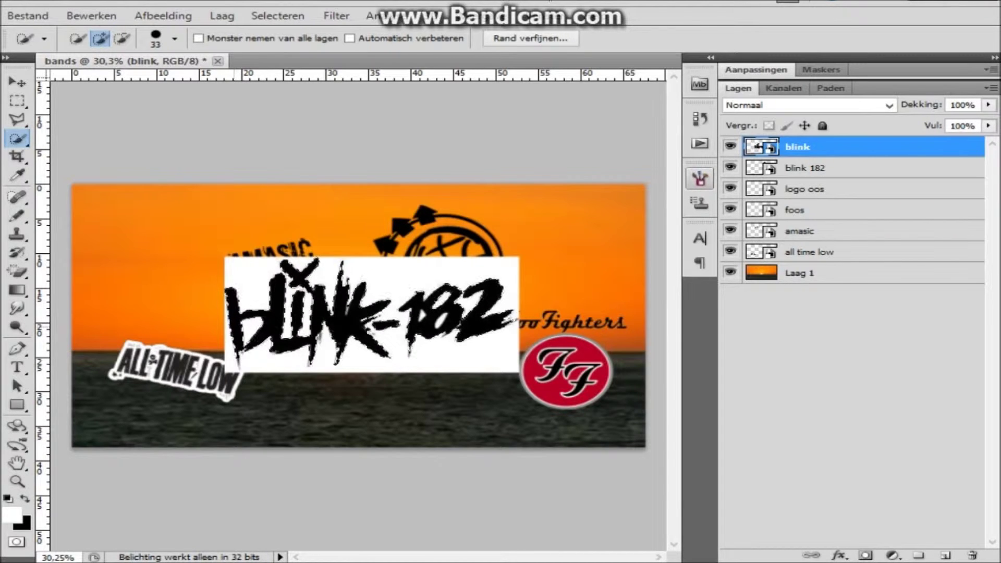
key("ctrl+j")
key("Delete")
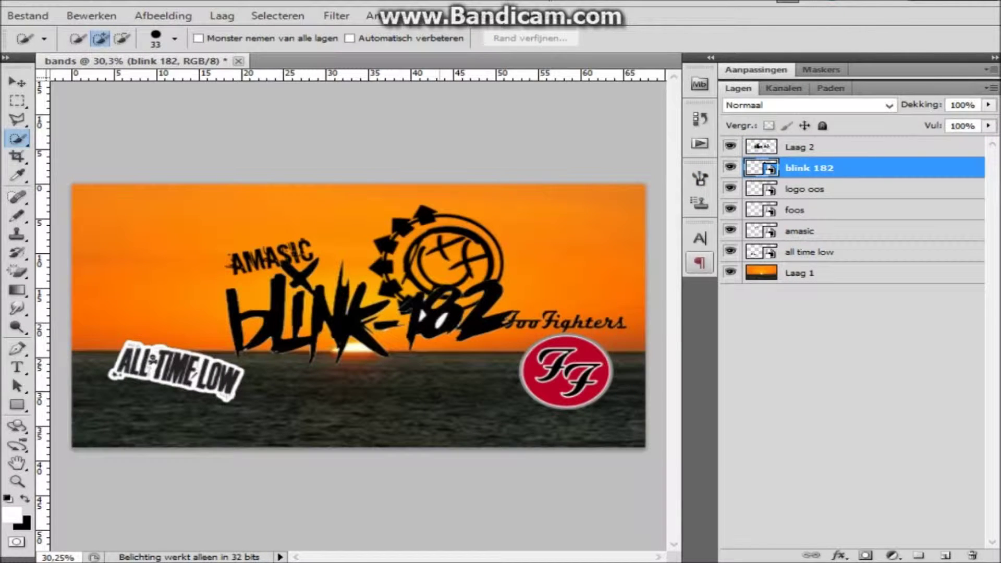
left_click(91, 15)
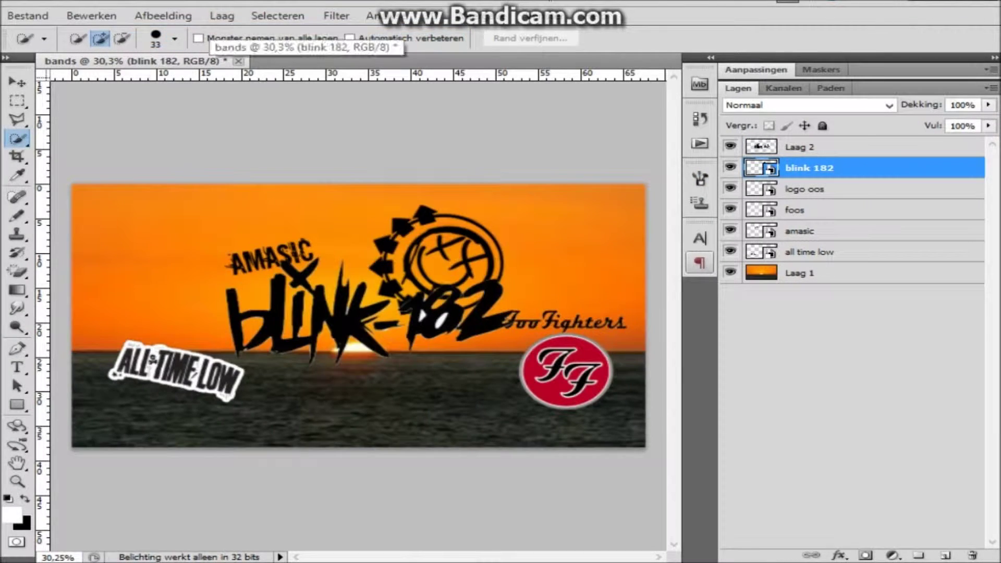
- Lasso the white hole inside the 8; deleting fails on the smart object
key("l")
scroll(454, 318, "up", 5)
scroll(453, 319, "up", 4)
left_click(18, 120)
left_click(84, 118)
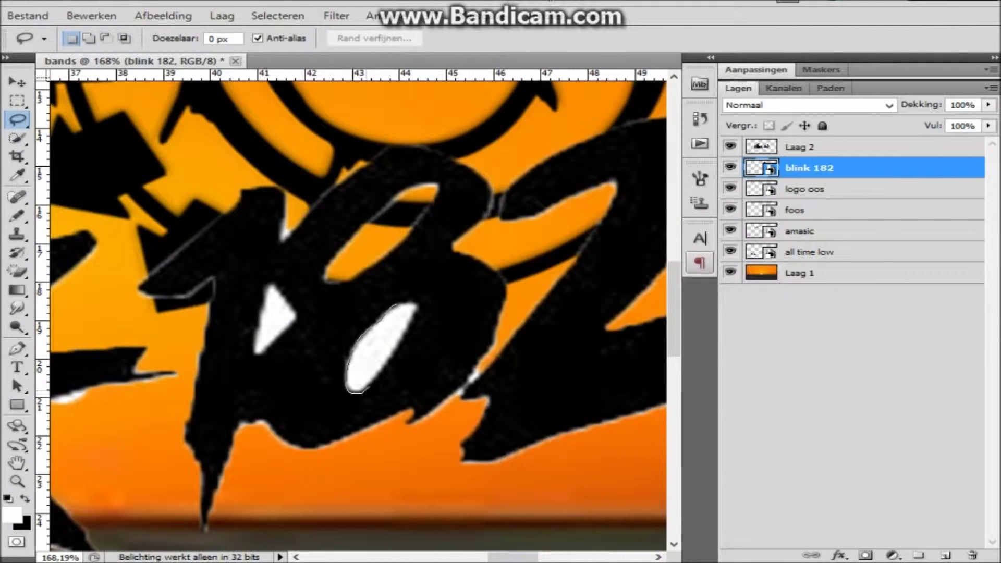
left_click_drag(411, 310, 404, 307)
key("Delete")
left_click(505, 219)
- Rasterize the blink 182 layer and clear the selection
right_click(808, 167)
left_click(693, 316)
key("ctrl+d")
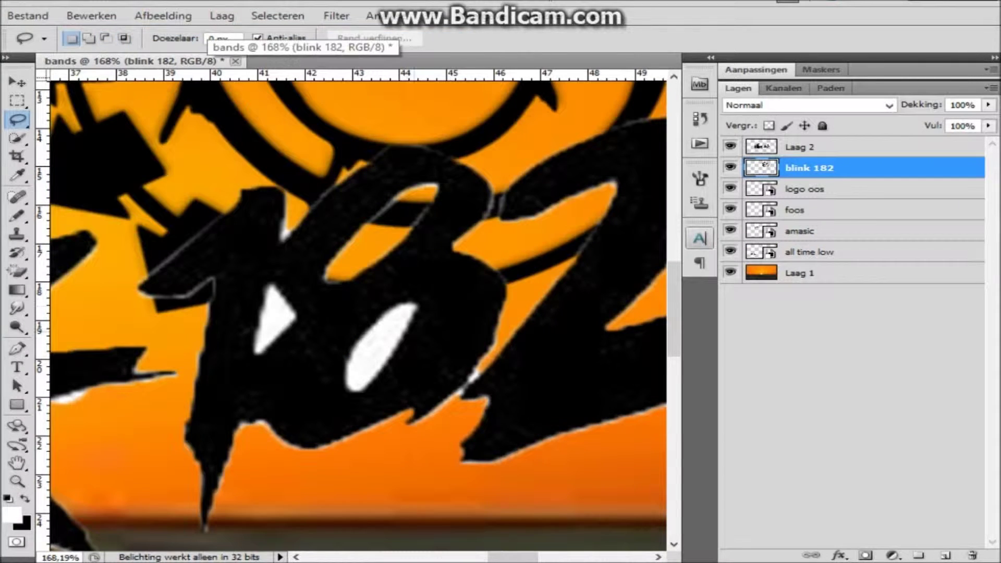
right_click(757, 167)
left_click(699, 202)
- Select Laag 2 and convert it to a smart object; deleting the hole fails again
left_click(798, 146)
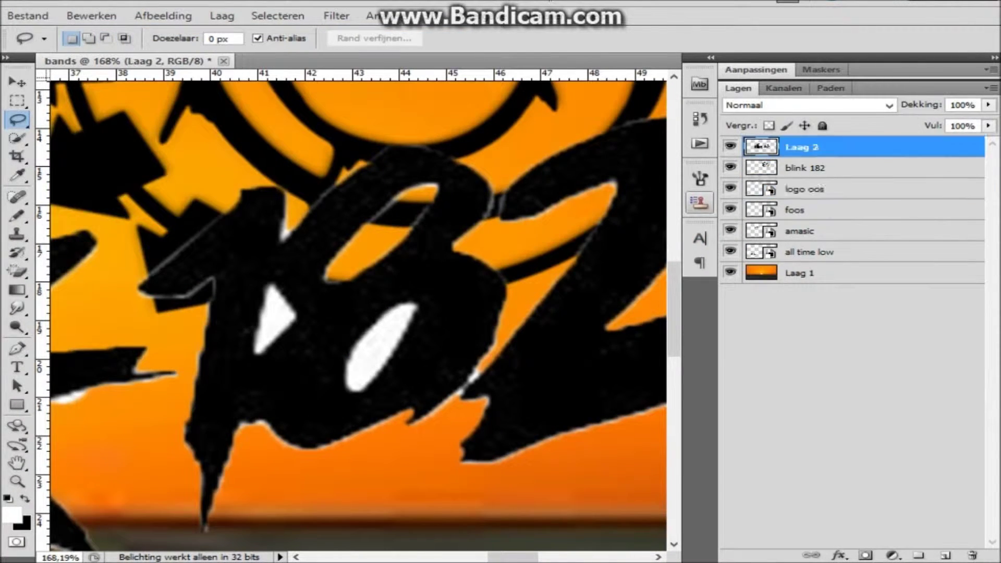
right_click(757, 146)
left_click(860, 257)
key("Delete")
left_click(506, 217)
- Rasterize Laag 2, delete the white hole inside the 8, and undo a stray selection
right_click(814, 147)
left_click(648, 317)
key("Delete")
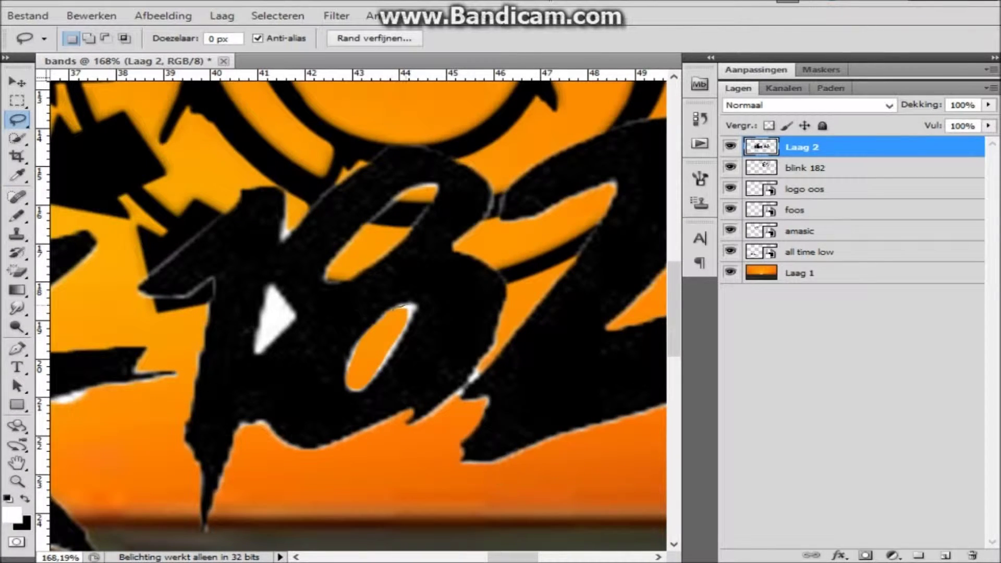
key("ctrl+z")
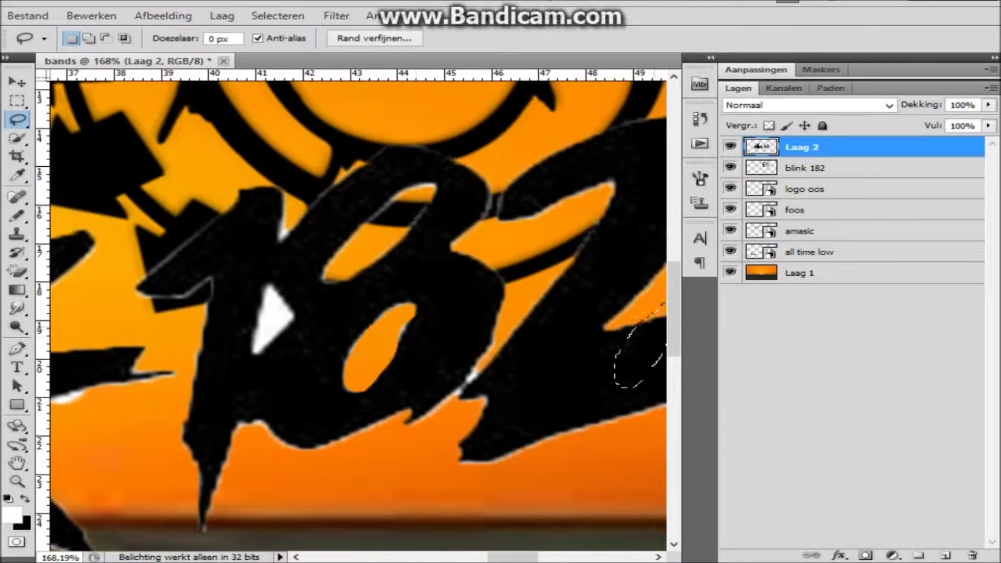
left_click(92, 16)
left_click(156, 38)
- Switch to the Polygonal Lasso and zoom around the blink-182 letters
right_click(17, 119)
left_click(78, 137)
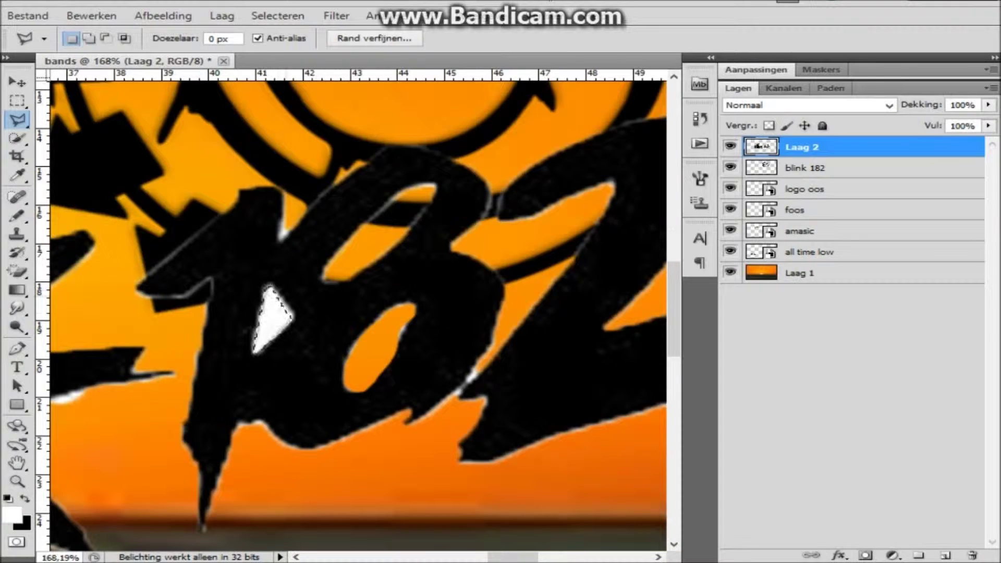
scroll(94, 194, "down", 5)
scroll(94, 194, "up", 5)
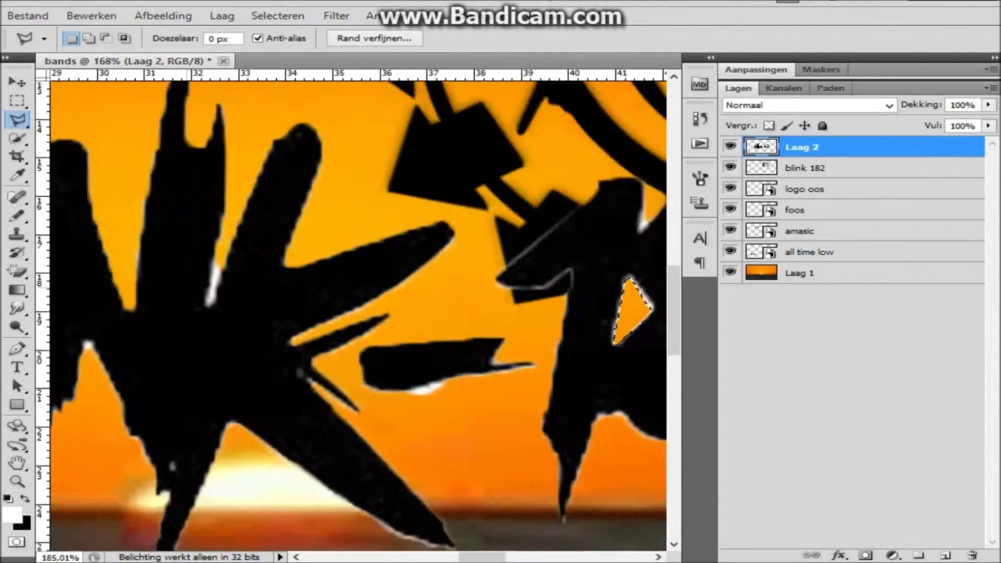
scroll(94, 194, "up", 2)
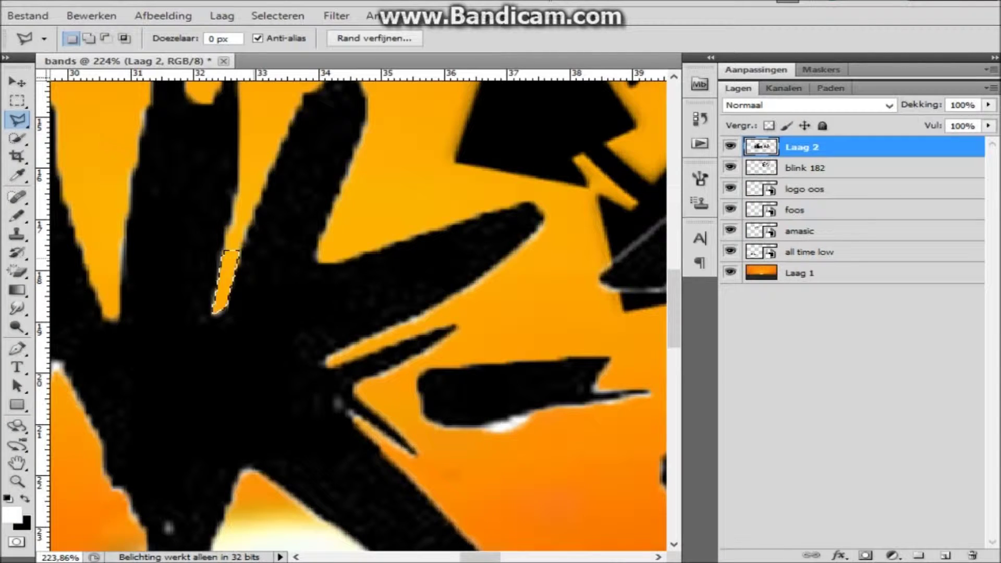
scroll(279, 224, "down", 1)
scroll(279, 224, "down", 3)
scroll(279, 224, "down", 1)
scroll(278, 225, "down", 1)
scroll(279, 223, "up", 1)
scroll(282, 225, "down", 1)
- Apply the Satin layer style to the blink-182 lettering
key("v")
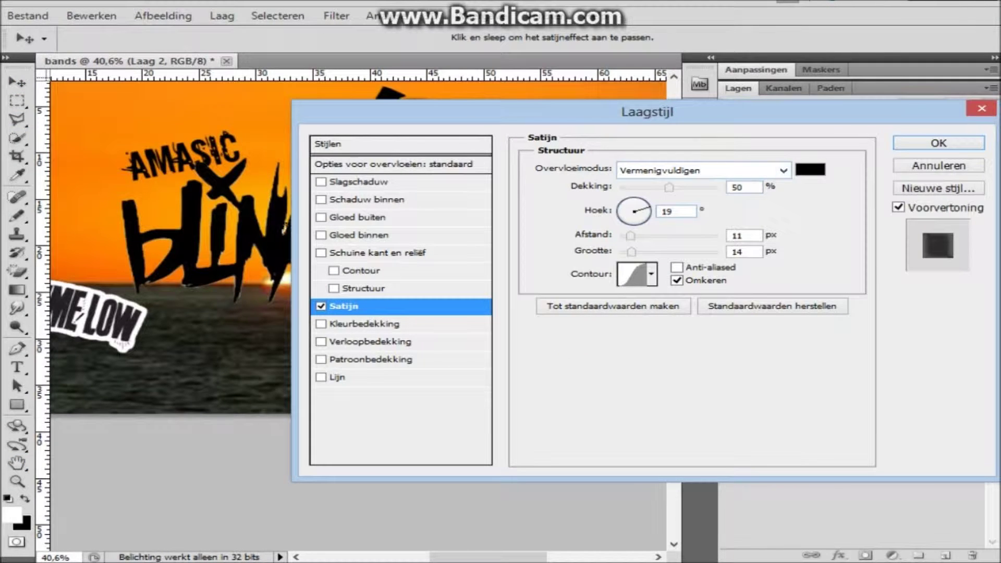
key("Return")
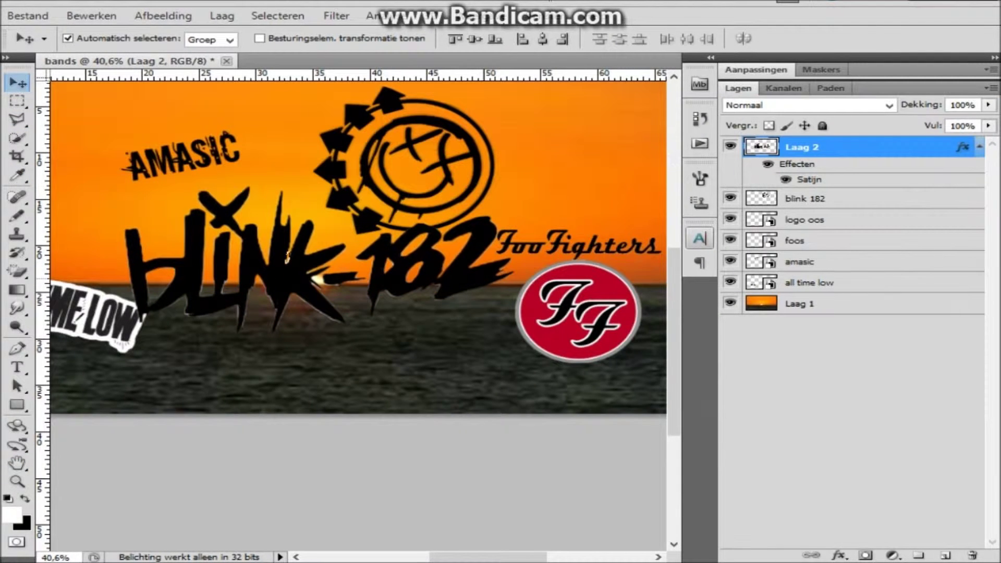
scroll(288, 257, "up", 5)
scroll(287, 256, "down", 7)
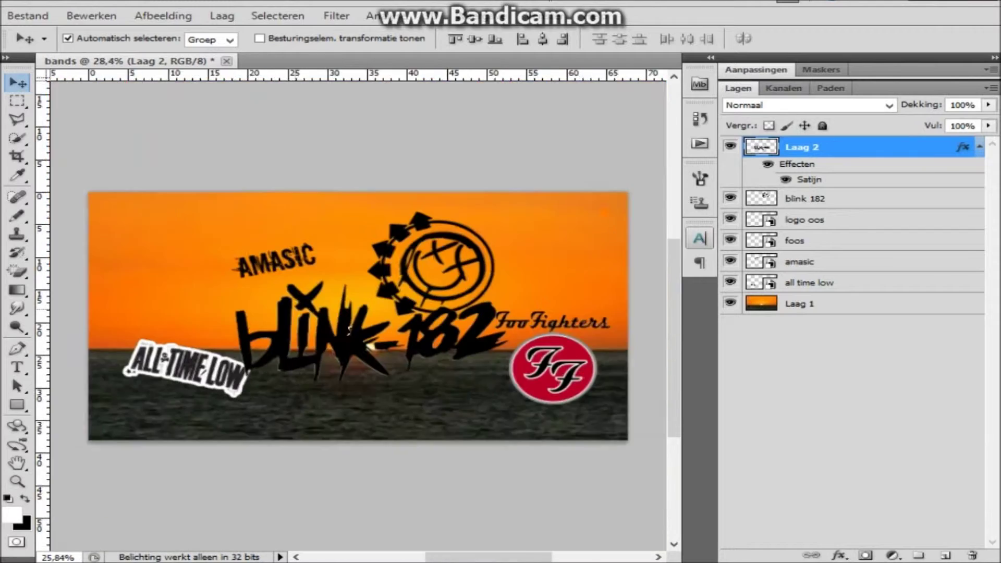
scroll(377, 343, "up", 3)
key("alt+s")
- Shrink the blink-182 wordmark to about 63% and rotate it about 19 degrees
key("Escape")
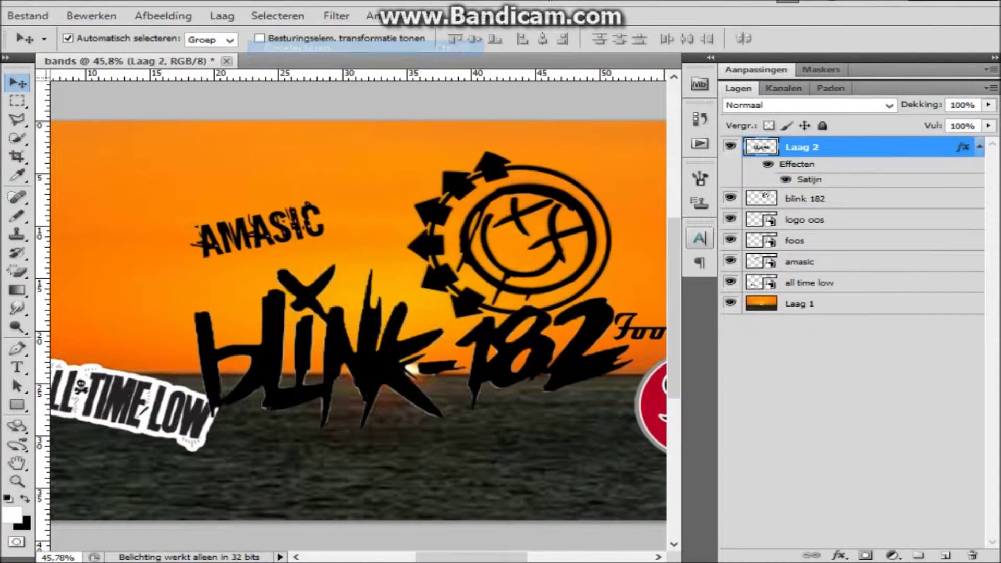
key("ctrl+t")
mouse_move(619, 254)
left_mouse_down()
mouse_move(631, 308)
mouse_move(424, 313)
left_mouse_up()
mouse_move(268, 358)
left_mouse_down()
mouse_move(377, 346)
mouse_move(376, 339)
left_mouse_up()
key("Return")
scroll(376, 338, "down", 1)
- Place the Good-Charlotte logo at the top left, tilted about -9 degrees
scroll(376, 338, "down", 1)
left_click(28, 16)
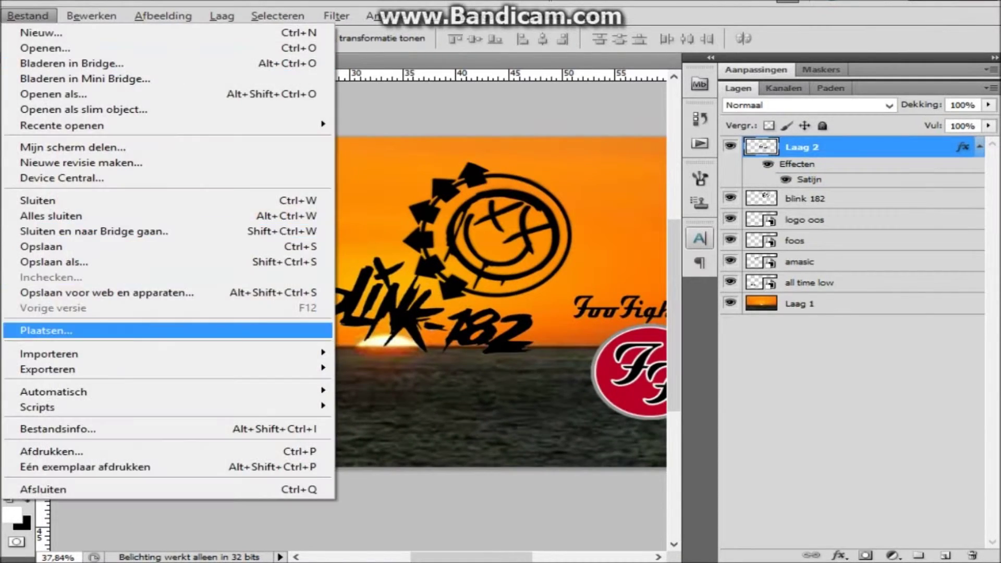
left_click(52, 328)
double_click(489, 279)
left_click_drag(360, 292, 225, 188)
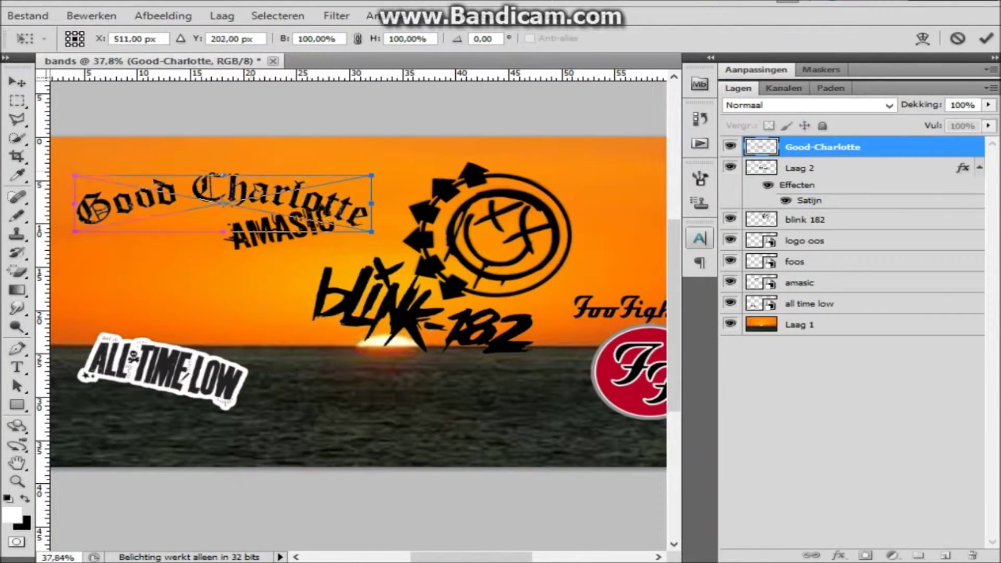
left_click_drag(378, 153, 362, 157)
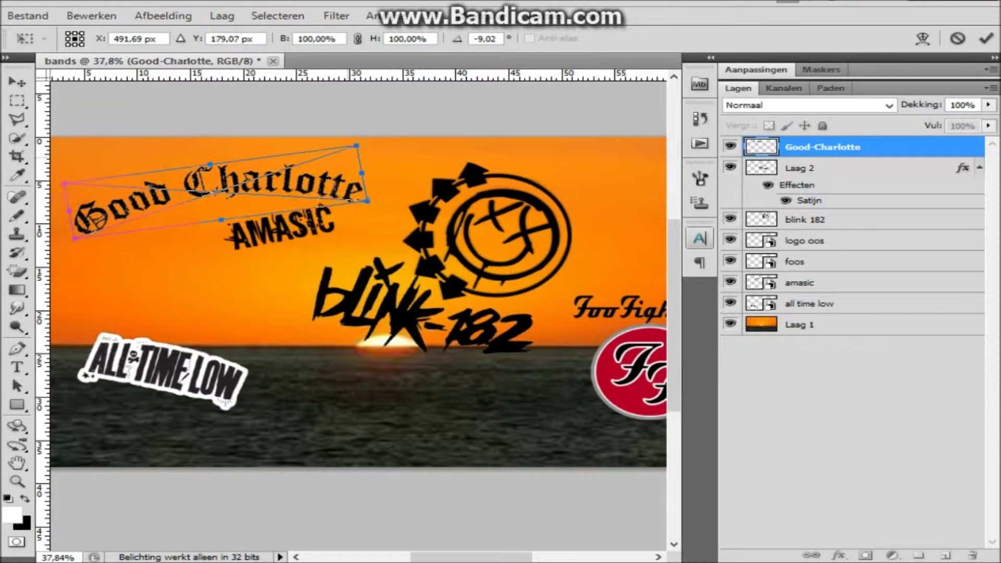
key("Return")
- Enlarge and tilt the AMASIC logo beneath the Good Charlotte logo
left_click(391, 295)
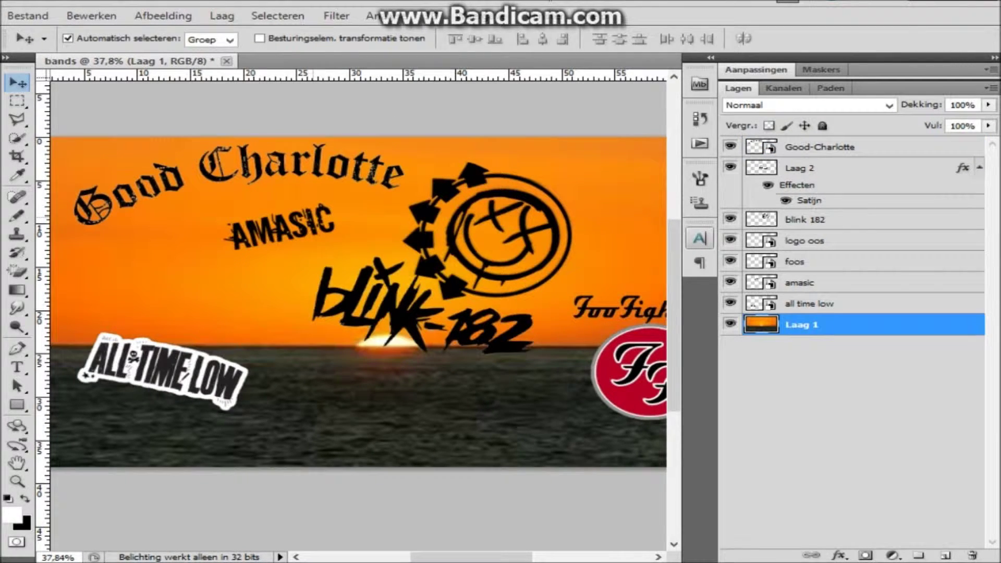
key("ctrl+t")
key("Escape")
left_click(803, 283)
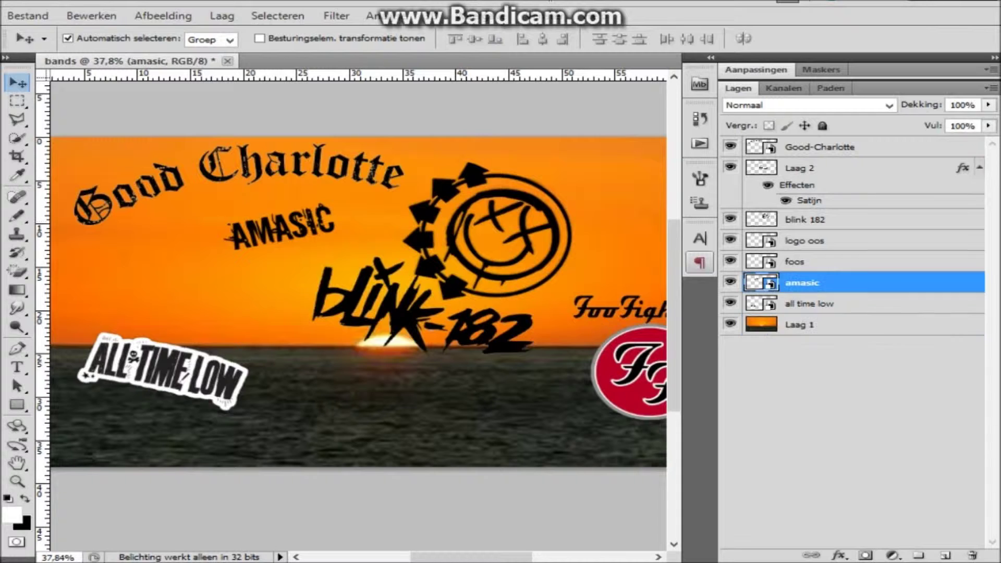
key("ctrl+t")
mouse_move(334, 255)
left_mouse_down()
mouse_move(315, 317)
mouse_move(323, 309)
left_mouse_up()
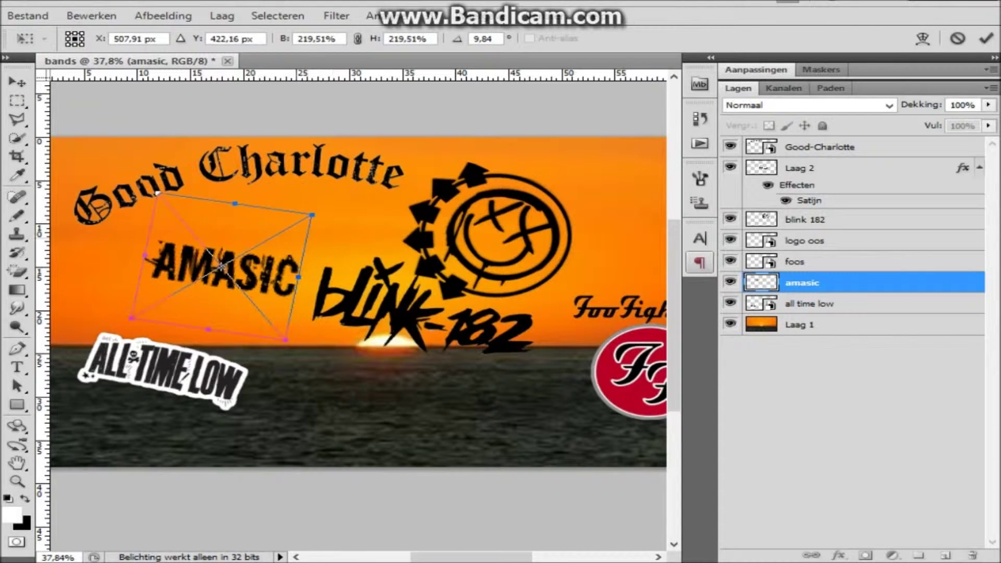
key("Return")
left_click(28, 16)
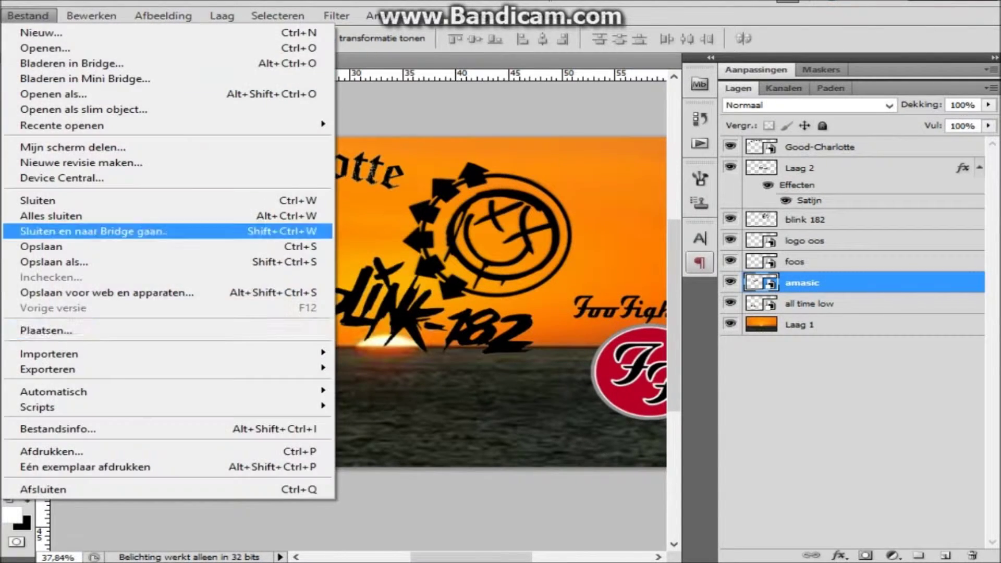
- Place the SUM 41 logo low on the banner, enlarged and rotated about 7.5 degrees
left_click(42, 329)
scroll(598, 267, "down", 2)
scroll(598, 267, "down", 2)
left_click(598, 407)
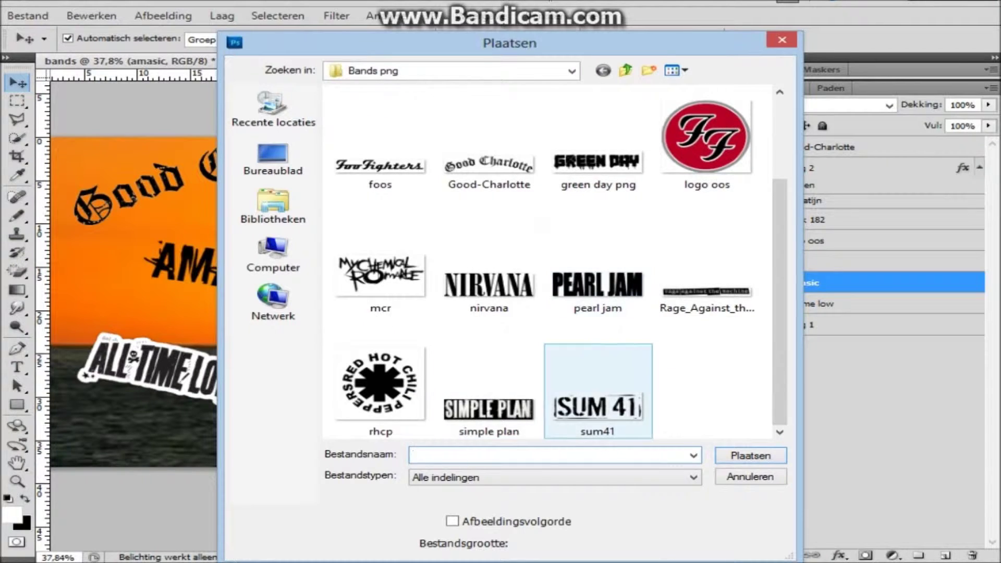
left_click(750, 455)
mouse_move(359, 316)
left_mouse_down()
mouse_move(374, 389)
mouse_move(413, 437)
left_mouse_up()
left_click_drag(489, 413, 517, 400)
left_click_drag(425, 432, 443, 431)
left_click_drag(545, 399, 543, 417)
mouse_move(448, 432)
left_mouse_down()
mouse_move(516, 425)
mouse_move(520, 414)
mouse_move(501, 419)
left_mouse_up()
key("Return")
- Place the NIRVANA logo at about 86% in the top-right corner, tilted about 5 degrees
left_click(27, 16)
left_click(42, 326)
left_click(488, 399)
left_click(751, 456)
left_click_drag(358, 324, 180, 289)
left_click_drag(313, 326, 292, 313)
left_click_drag(180, 289, 478, 213)
scroll(358, 306, "down", 2)
mouse_move(404, 232)
left_mouse_down()
mouse_move(554, 232)
mouse_move(566, 211)
left_mouse_up()
left_click_drag(664, 250, 661, 260)
key("Return")
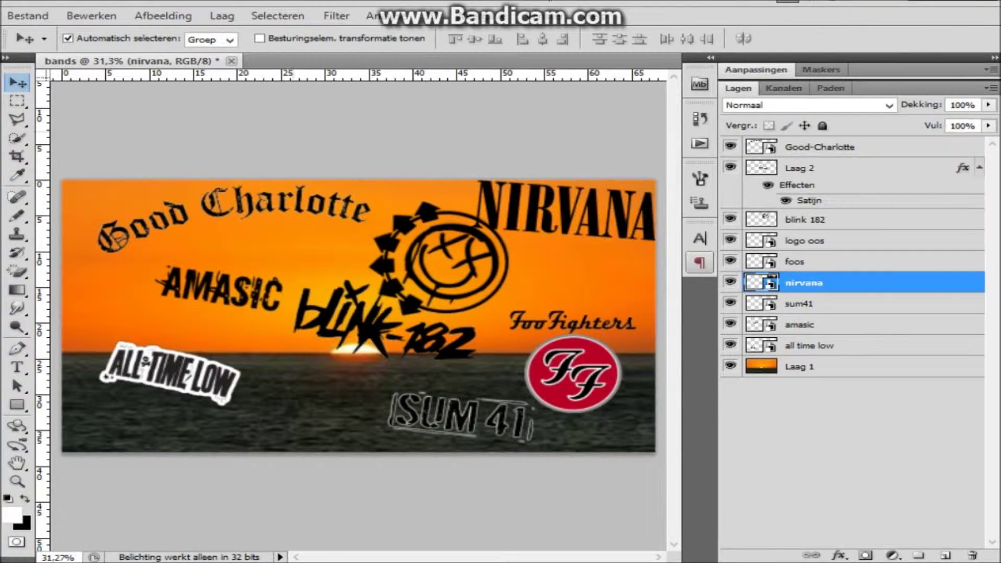
- Move the blink-182 logos up-left, AMASIC down-left, and All Time Low onto the water
key("alt+comma")
left_click_drag(458, 256, 441, 241)
left_click_drag(344, 318, 328, 312)
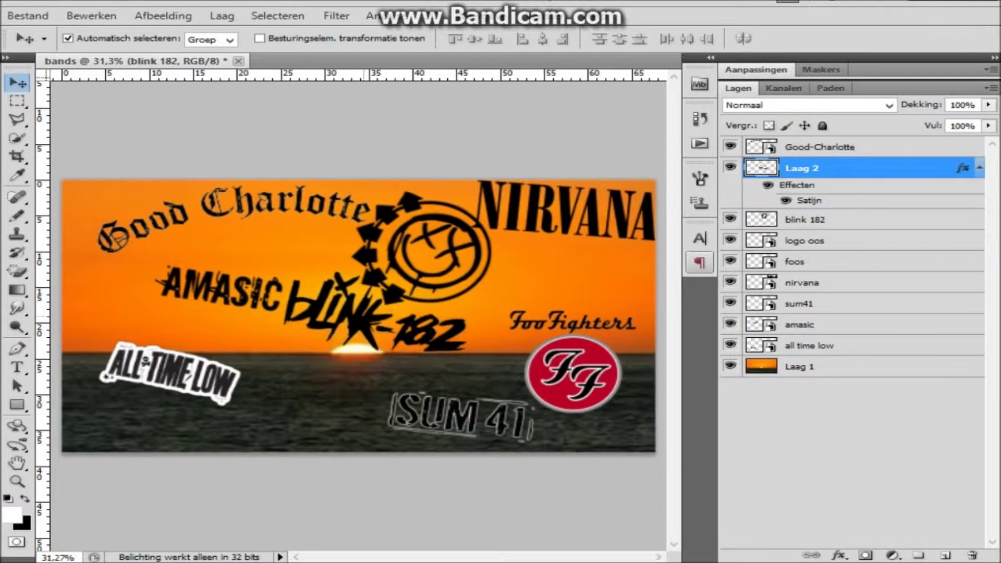
left_click(219, 289)
left_click(167, 373)
mouse_move(219, 289)
left_mouse_down()
mouse_move(183, 313)
mouse_move(120, 303)
left_mouse_up()
key("ctrl+t")
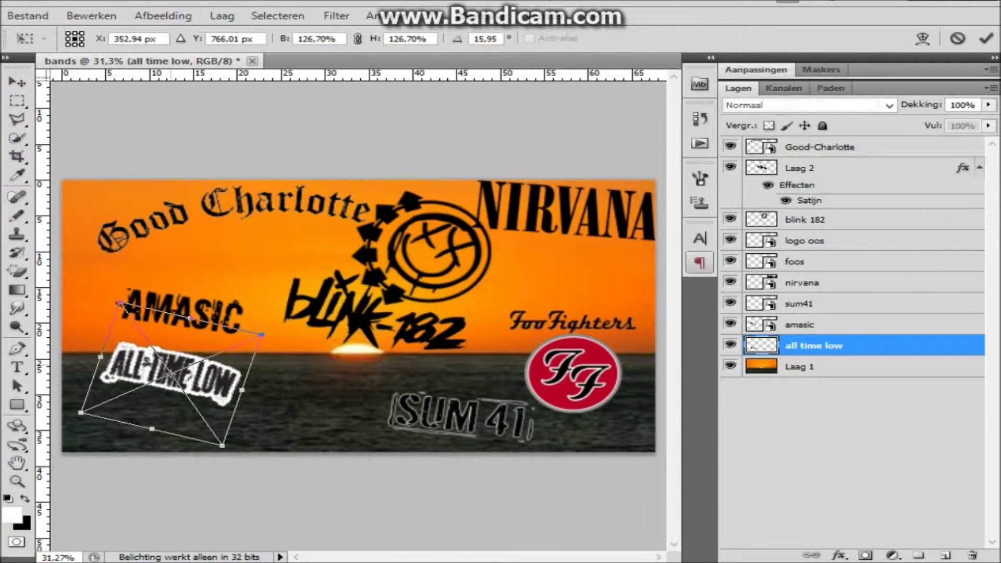
key("ctrl+z")
key("Return")
mouse_move(172, 389)
left_mouse_down()
mouse_move(290, 373)
mouse_move(303, 381)
left_mouse_up()
- Place the Green Day logo at about 170% in the top left beside blink-182
left_click(27, 15)
left_click(68, 326)
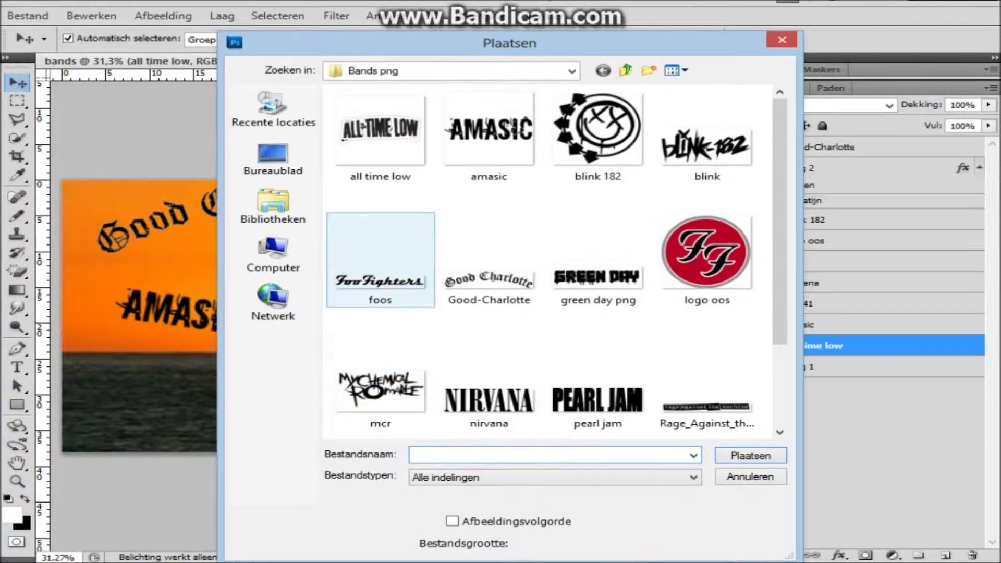
double_click(598, 298)
left_click_drag(446, 338, 485, 365)
mouse_move(359, 316)
left_mouse_down()
mouse_move(219, 427)
mouse_move(233, 334)
mouse_move(224, 245)
mouse_move(209, 217)
mouse_move(208, 263)
left_mouse_up()
key("Return")
- Move Good Charlotte under Green Day and nudge the AMASIC, All Time Low and SUM 41 logos
left_click(820, 146)
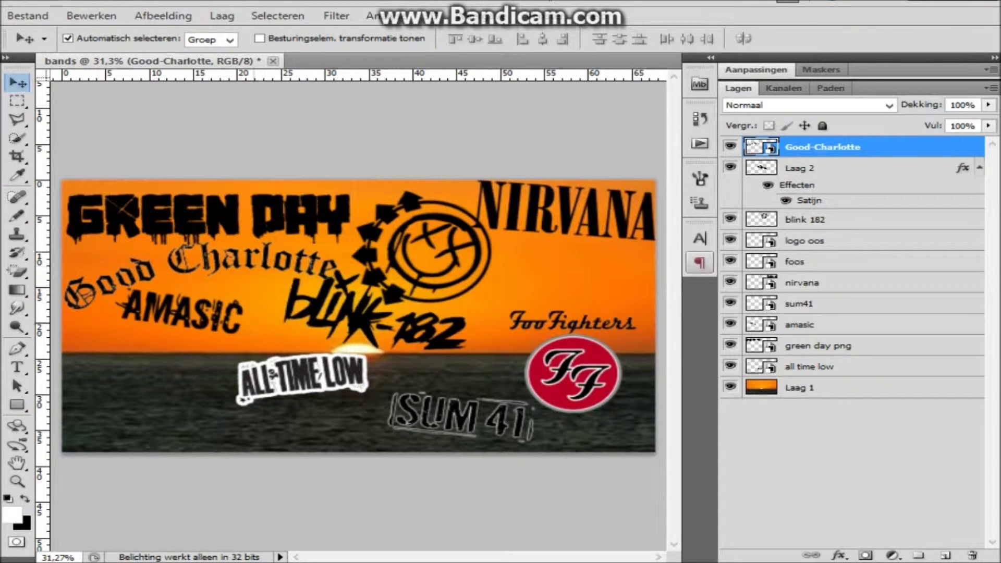
left_click(797, 387)
left_click(802, 324)
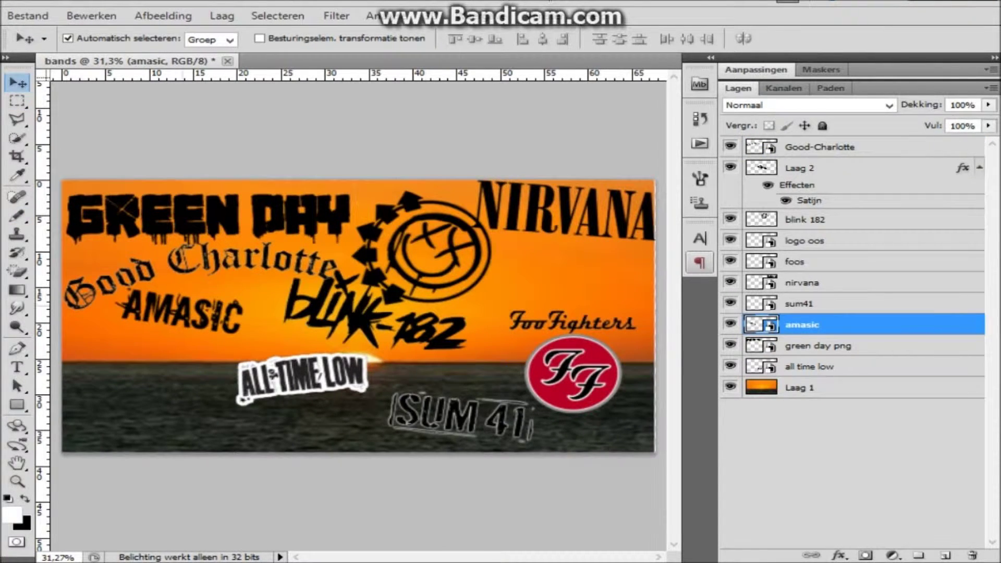
left_click_drag(182, 321, 188, 326)
left_click(809, 366)
left_click_drag(302, 378, 318, 378)
left_click(798, 303)
left_click_drag(462, 417, 461, 415)
left_click_drag(573, 374, 584, 374)
left_click(795, 262)
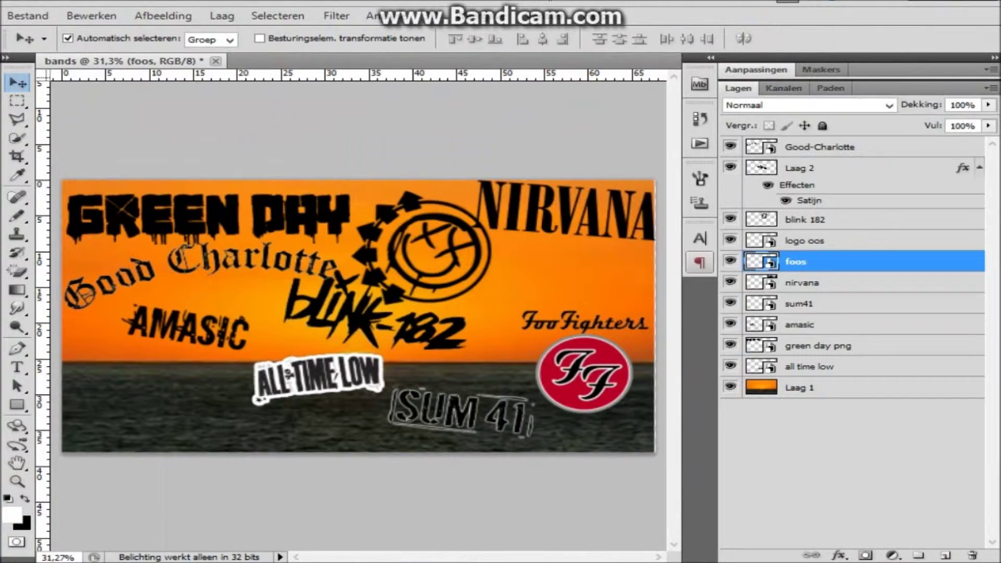
- Place the My Chemical Romance logo at about 93% above Foo Fighters
left_click(28, 15)
left_click(45, 329)
left_click(380, 388)
left_click(808, 453)
left_click_drag(360, 317, 576, 287)
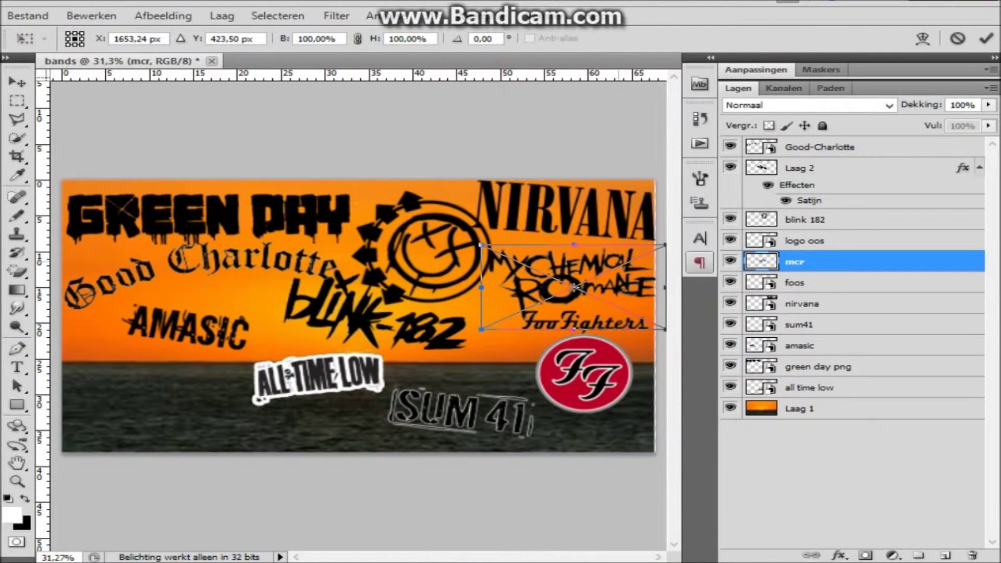
left_click_drag(667, 331, 655, 323)
key("Return")
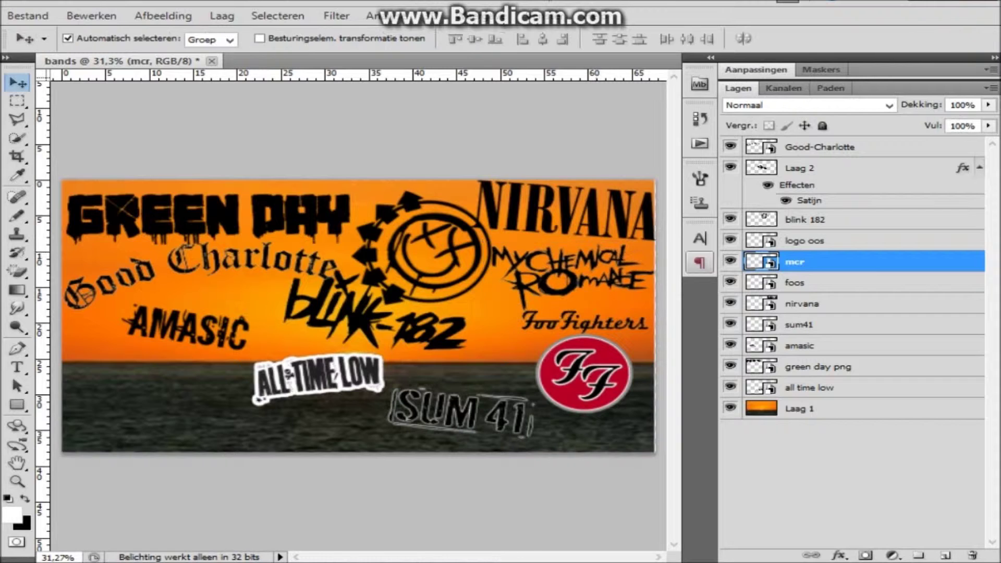
- Place the SIMPLE PLAN logo in the lower left, rotated about 13 degrees
left_click(27, 16)
left_click(45, 328)
scroll(547, 260, "down", 2)
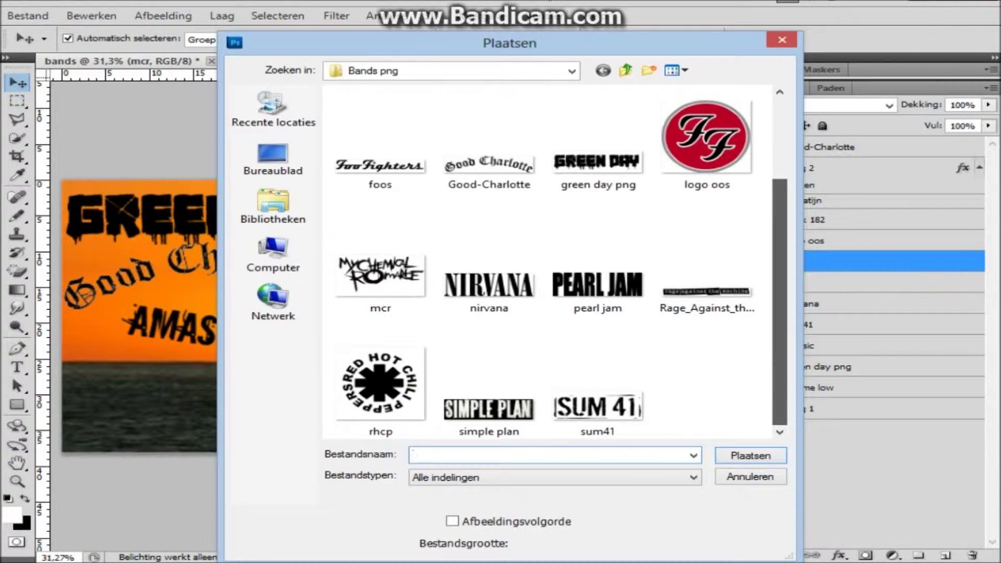
double_click(489, 401)
left_click_drag(360, 317, 159, 402)
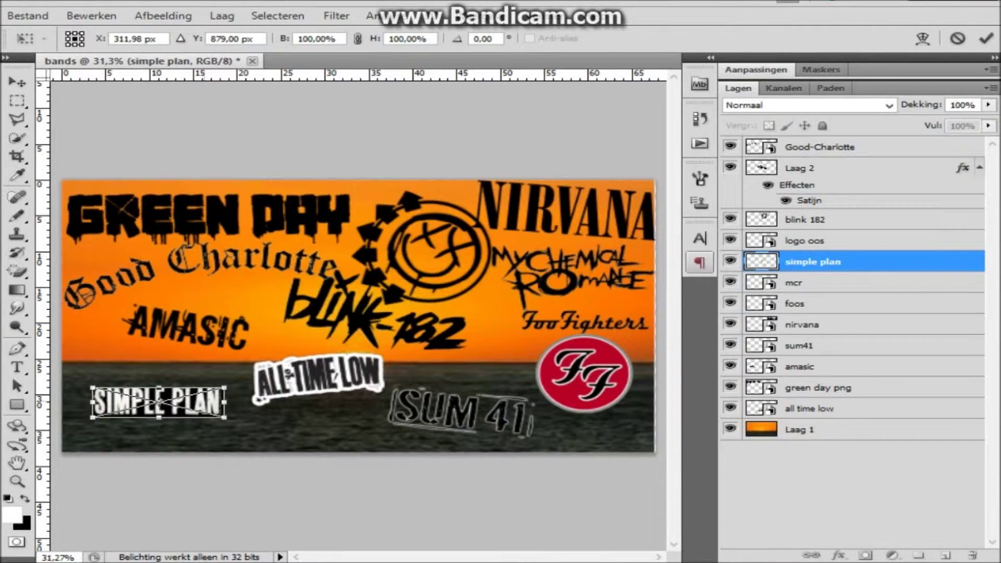
left_click_drag(253, 424, 246, 443)
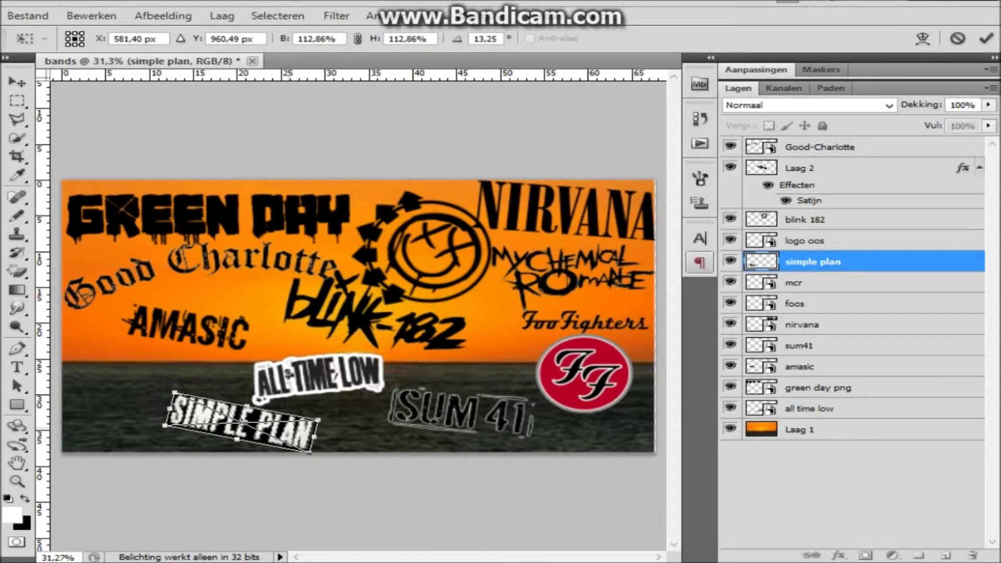
left_click_drag(167, 407, 225, 417)
key("Return")
- Shift the All Time Low logo, then place the PEARL JAM logo in the lower left
mouse_move(313, 378)
left_mouse_down()
mouse_move(333, 389)
mouse_move(315, 394)
left_mouse_up()
left_click(219, 412)
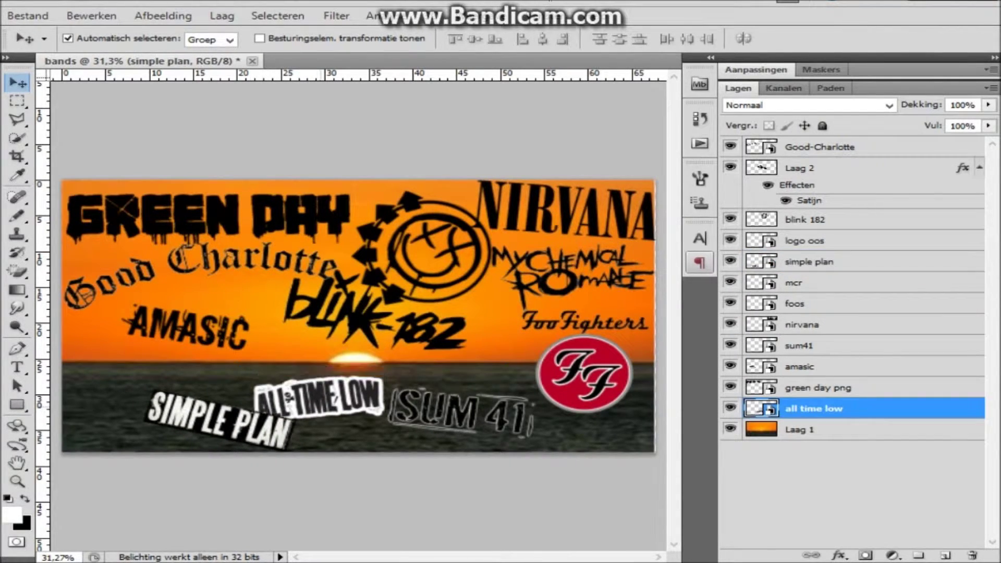
left_click(28, 16)
left_click(47, 303)
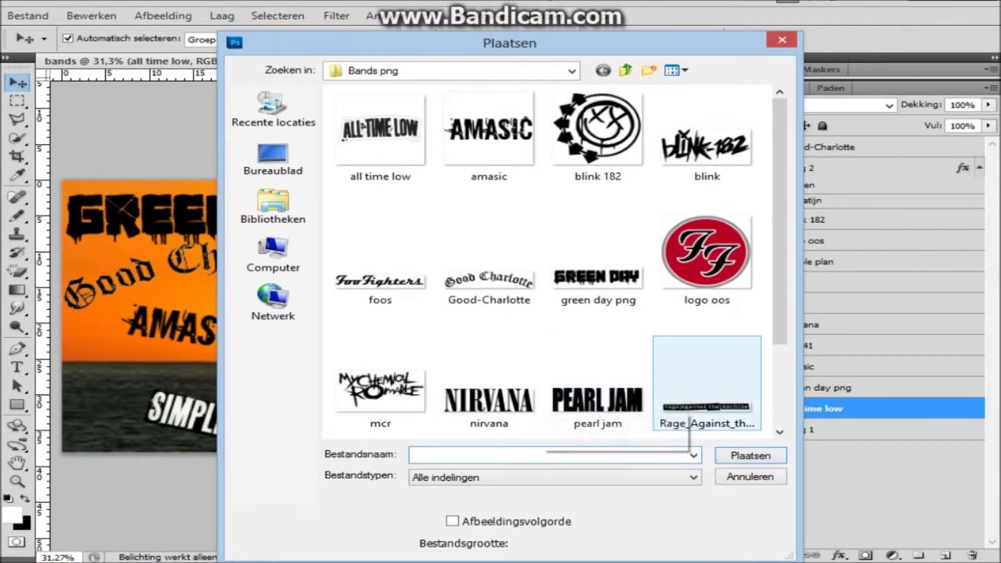
double_click(598, 399)
mouse_move(386, 292)
left_mouse_down()
mouse_move(225, 377)
mouse_move(386, 411)
mouse_move(162, 366)
left_mouse_up()
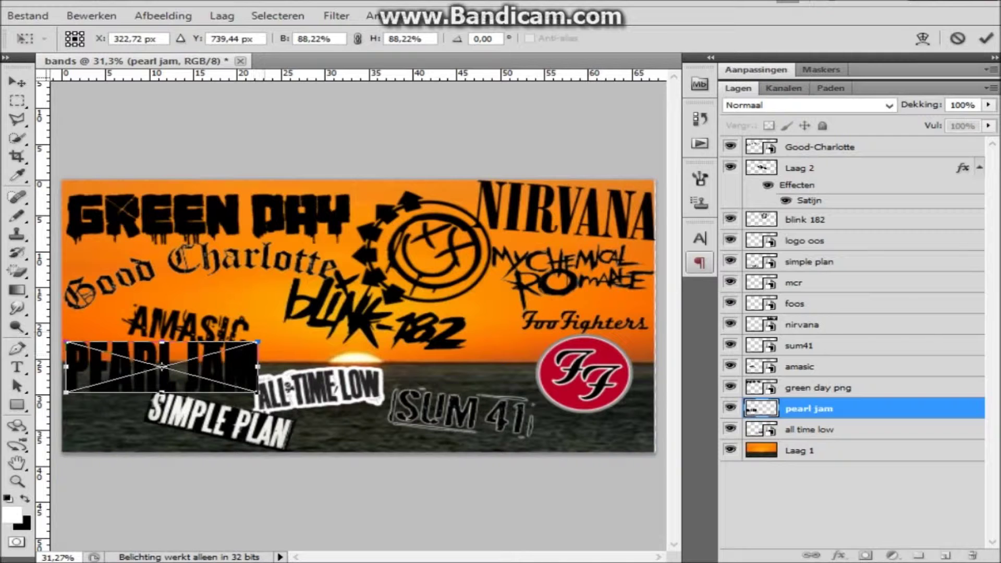
key("Return")
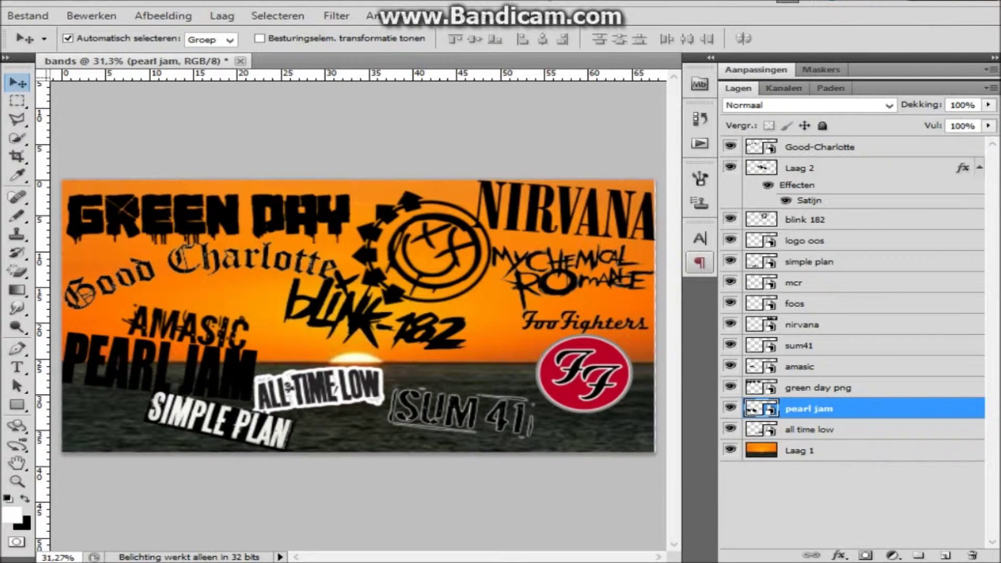
- Add a stroke outline to the first logo layer and a white stroke to Green Day
double_click(886, 408)
left_click(337, 377)
left_click(574, 271)
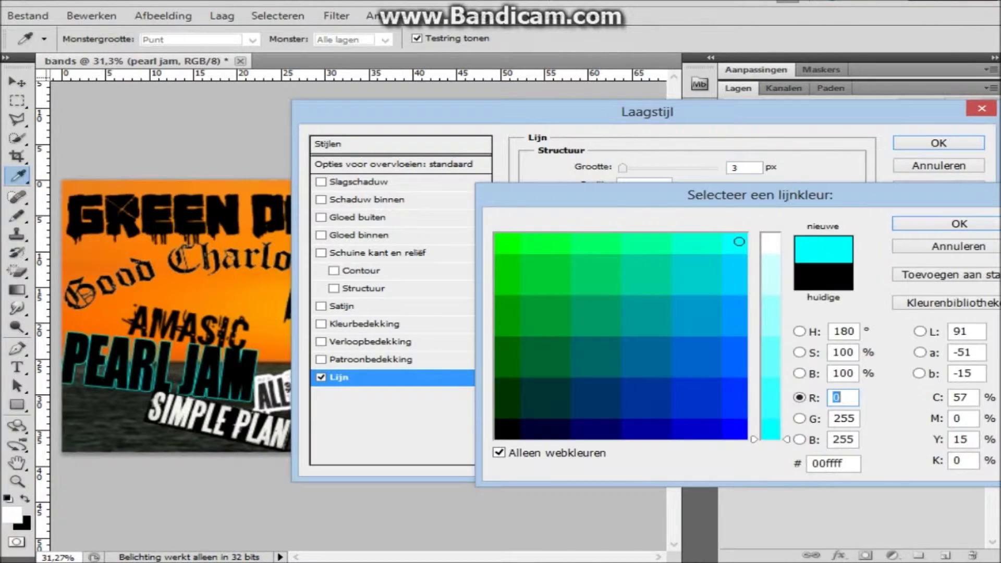
key("Return")
key("Return")
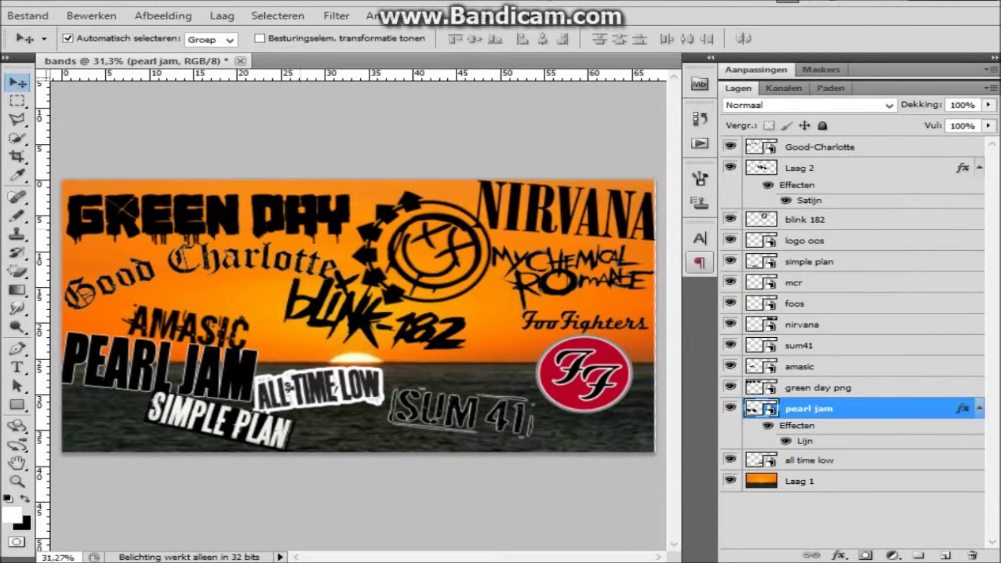
double_click(839, 386)
left_click(573, 272)
left_click(733, 237)
key("Return")
key("Return")
- Give the Amasic logo layer a white stroke outline
left_click(802, 366)
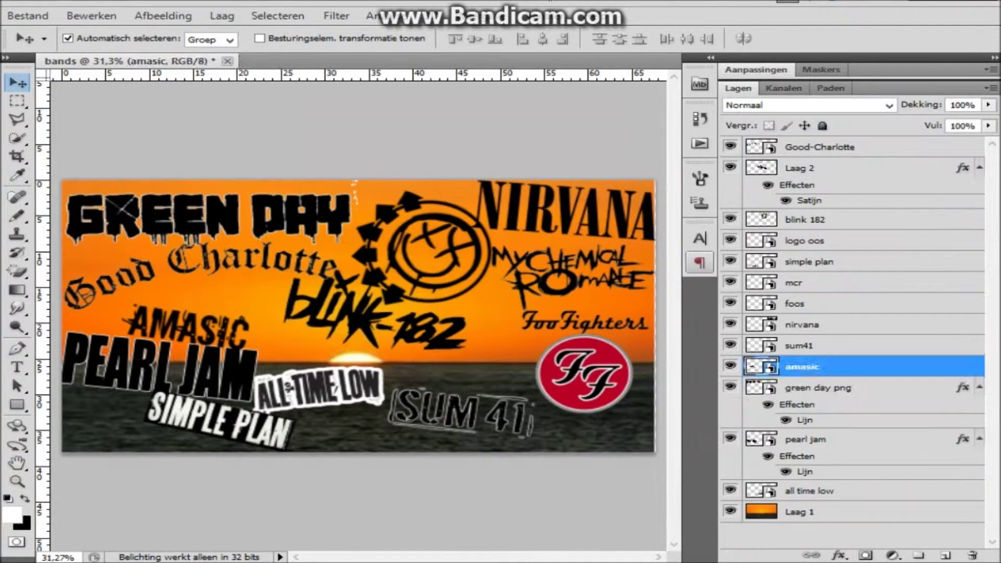
double_click(801, 367)
left_click(339, 377)
left_click(573, 272)
left_click(496, 233)
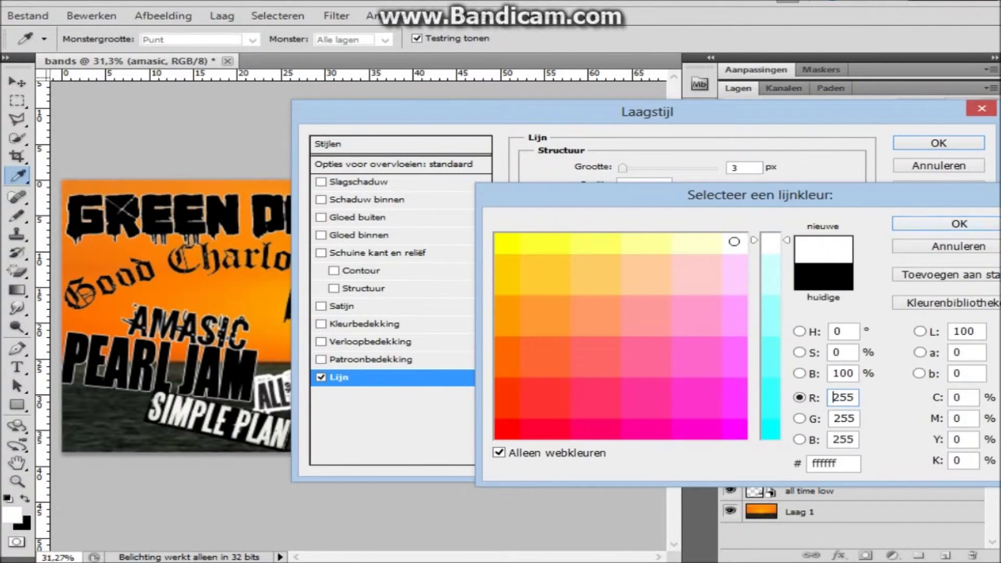
key("Return")
key("Return")
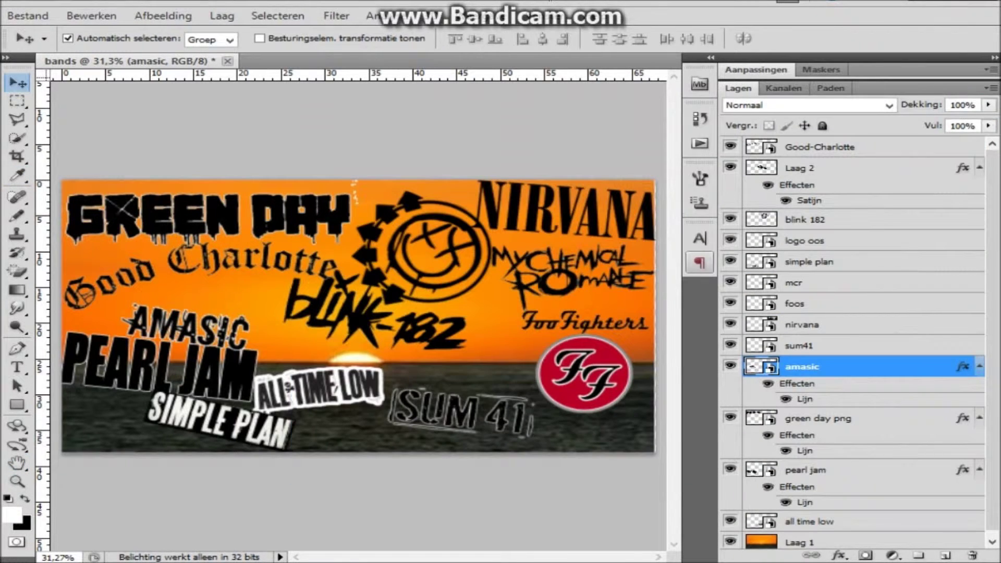
- Give the blink 182 logo layer a white stroke outline
key("F8")
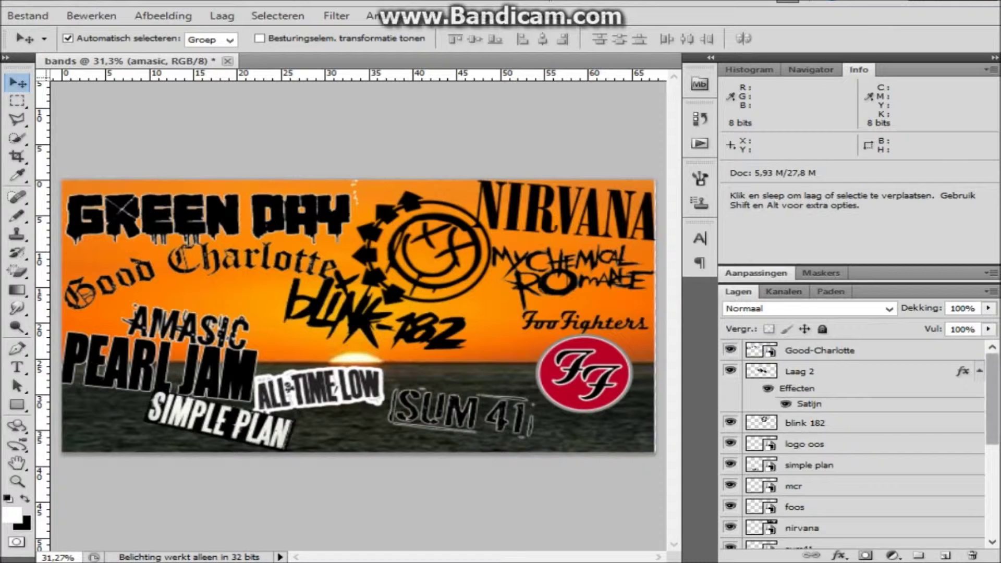
double_click(886, 422)
left_click(338, 376)
left_click(573, 272)
left_click(495, 198)
key("Return")
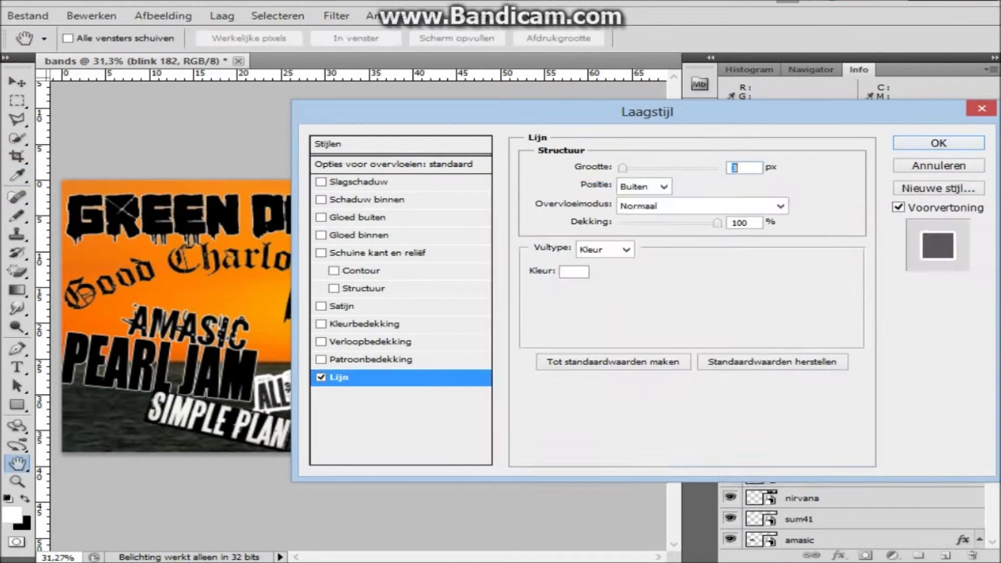
key("Return")
- Apply a stroke to Laag 2 and thin the blink 182 stroke to size 1
scroll(854, 443, "down", 1)
scroll(855, 443, "down", 1)
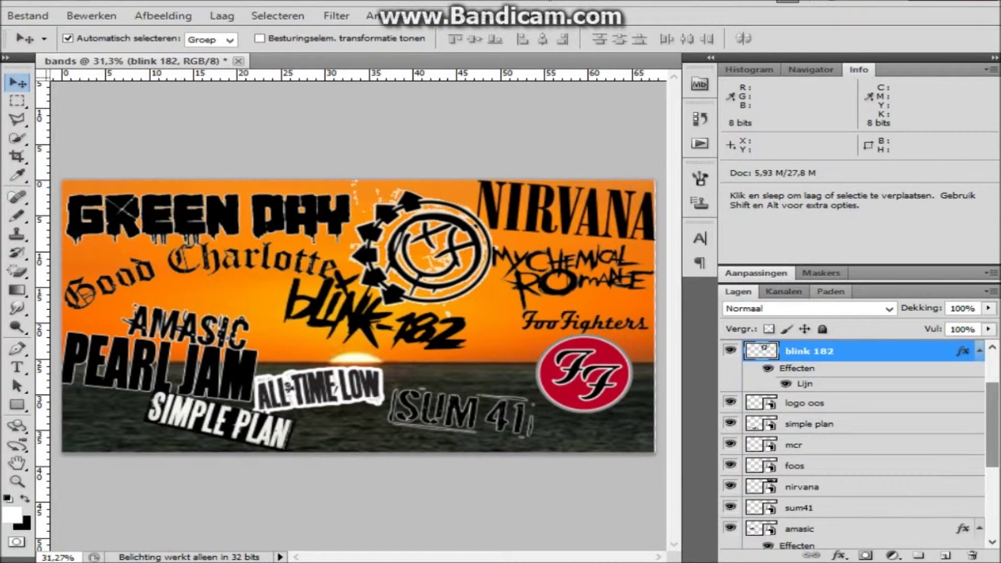
left_click(806, 403)
scroll(855, 443, "up", 1)
double_click(804, 403)
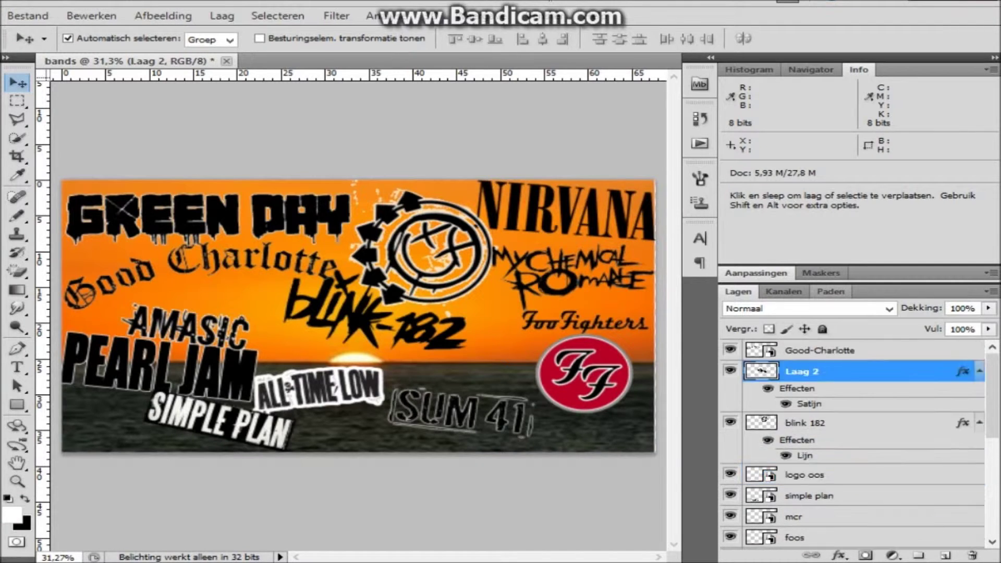
left_click(574, 330)
key("Return")
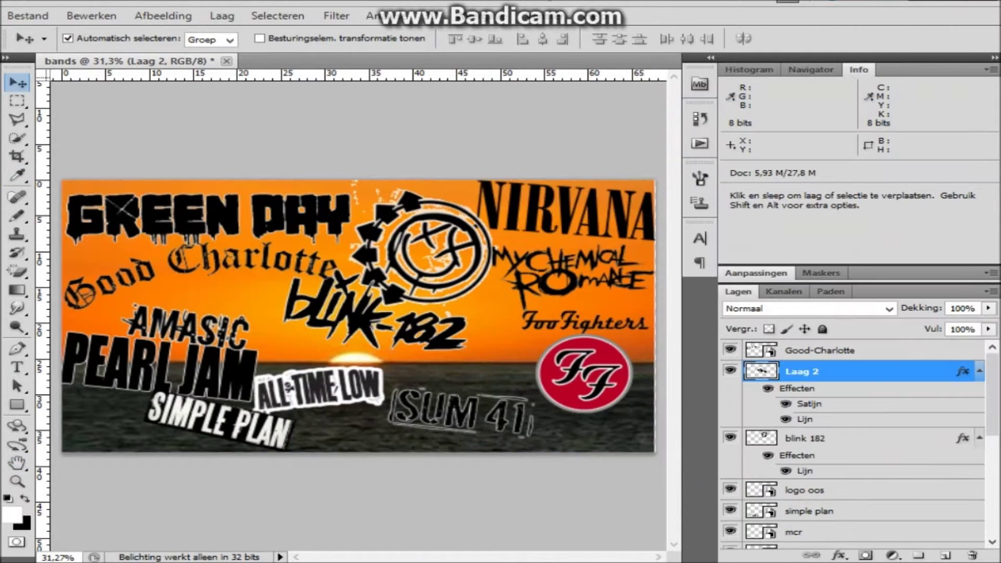
double_click(805, 470)
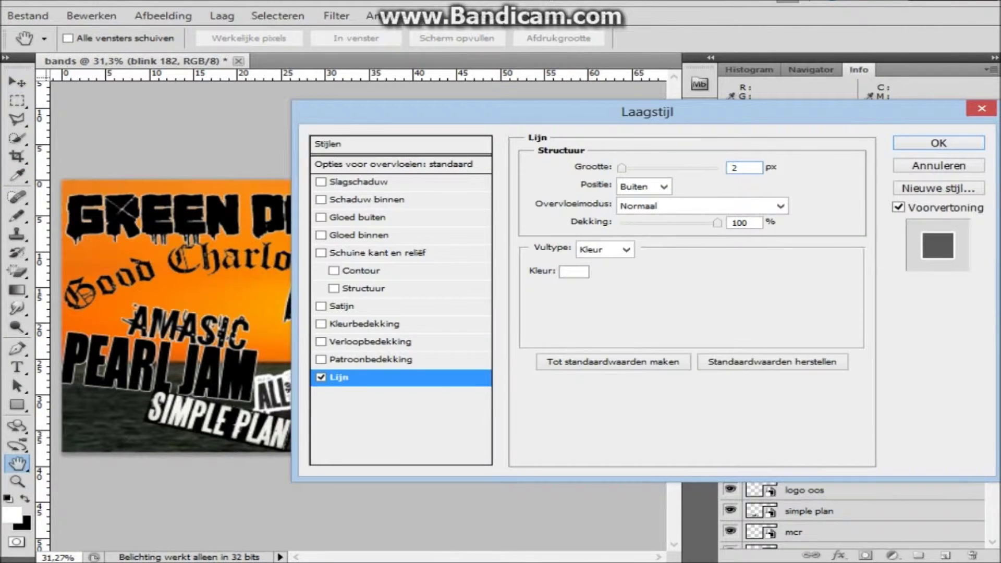
left_click_drag(521, 111, 369, 297)
type("1")
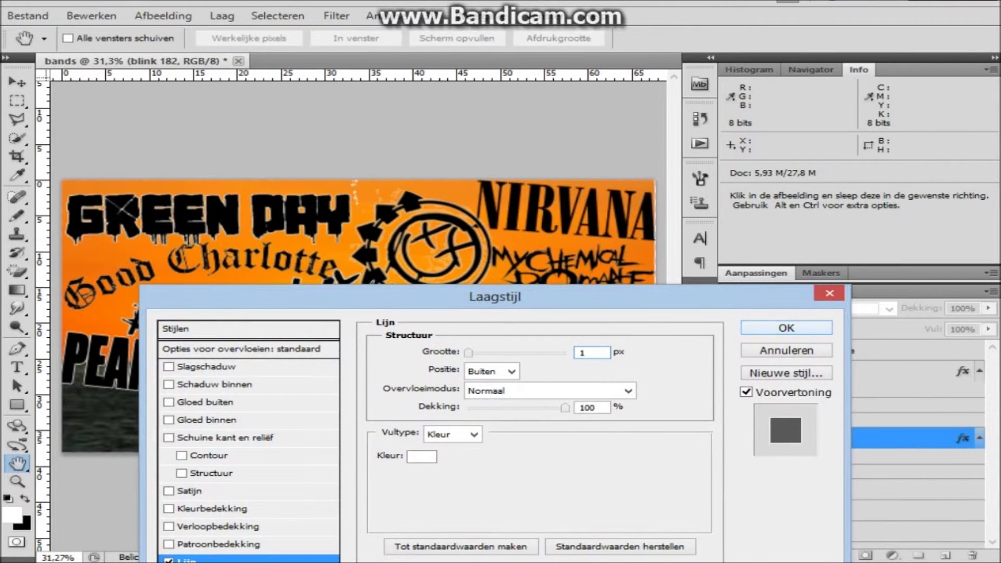
key("Return")
- Give the Foo Fighters layer a white stroke of size 3
scroll(860, 438, "down", 1)
scroll(860, 438, "down", 2)
double_click(918, 488)
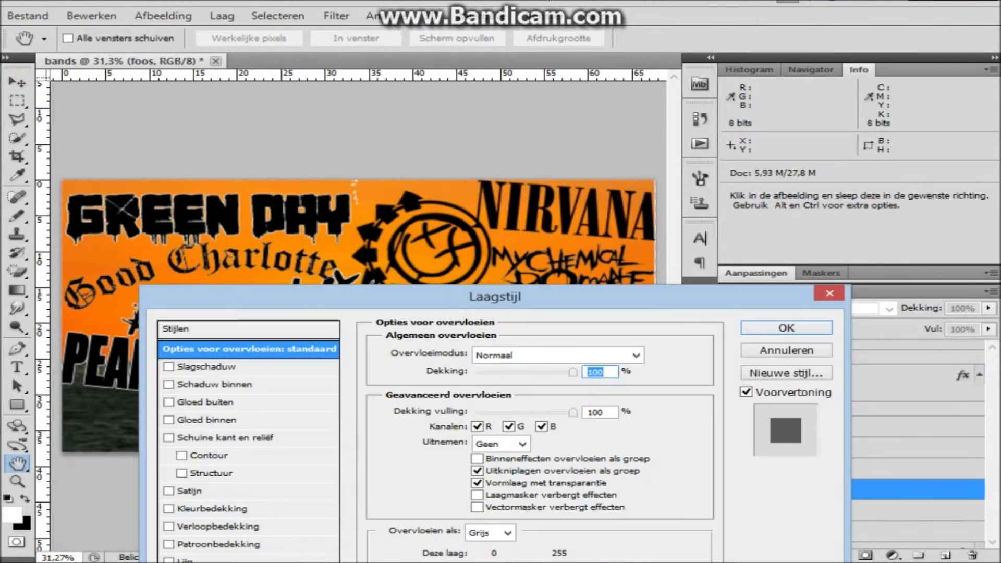
left_click_drag(396, 297, 416, 120)
left_click(189, 385)
left_click(441, 279)
left_click(956, 221)
double_click(611, 175)
type("3")
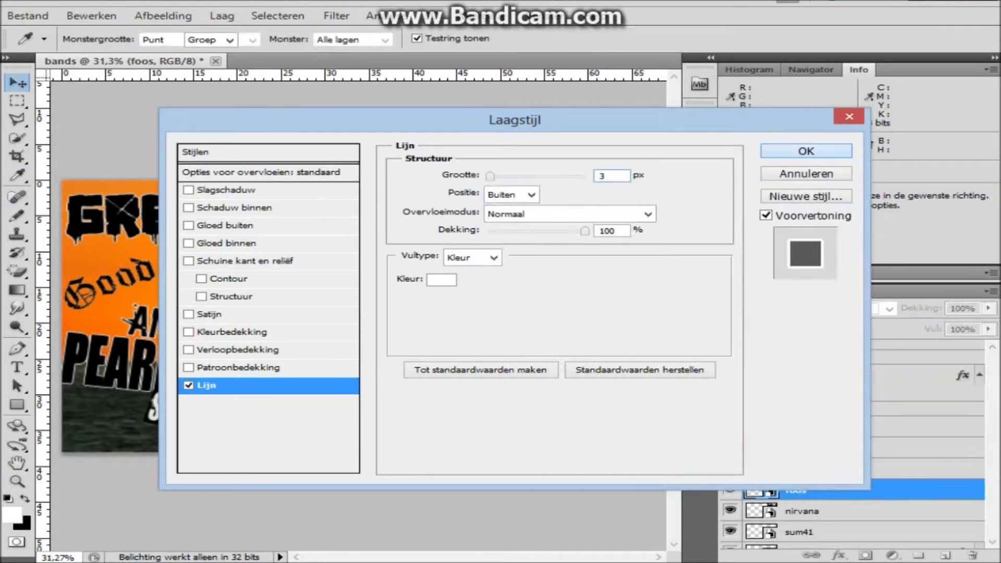
key("Return")
- Give the Good Charlotte logo layer a pure white stroke outline
scroll(860, 443, "down", 3)
scroll(860, 444, "down", 3)
scroll(860, 443, "up", 3)
scroll(860, 443, "up", 3)
left_click(819, 350)
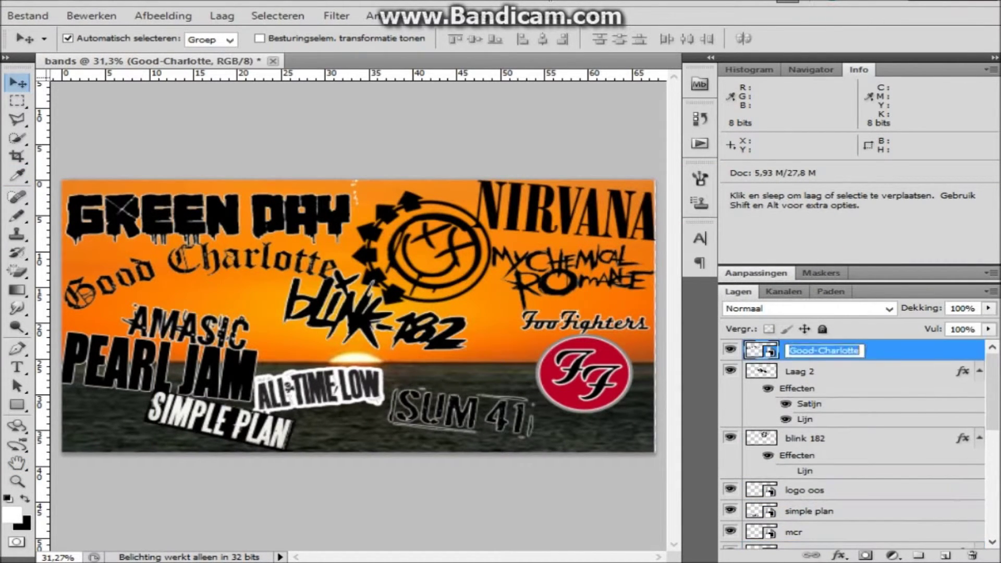
double_click(876, 350)
left_click(188, 385)
left_click(441, 279)
left_click(727, 242)
left_click(770, 237)
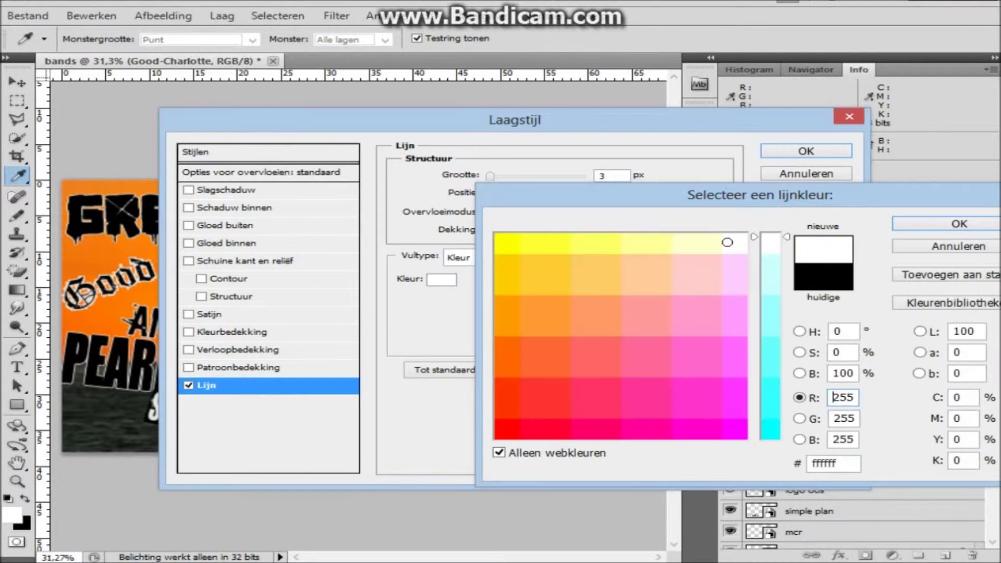
key("Return")
key("Return")
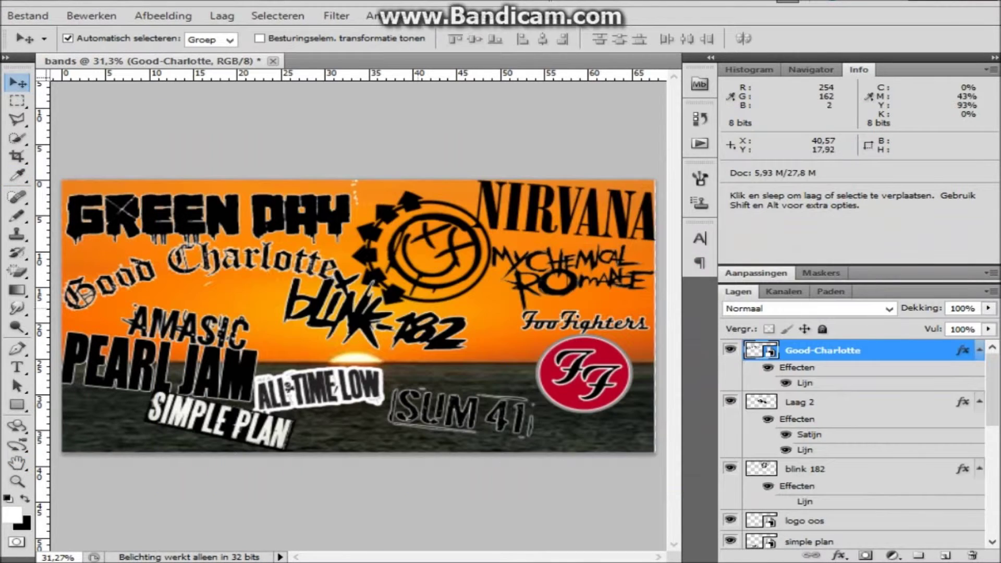
- Nudge the blink-182 text logo right and down and shrink it slightly
left_click_drag(454, 351, 468, 357)
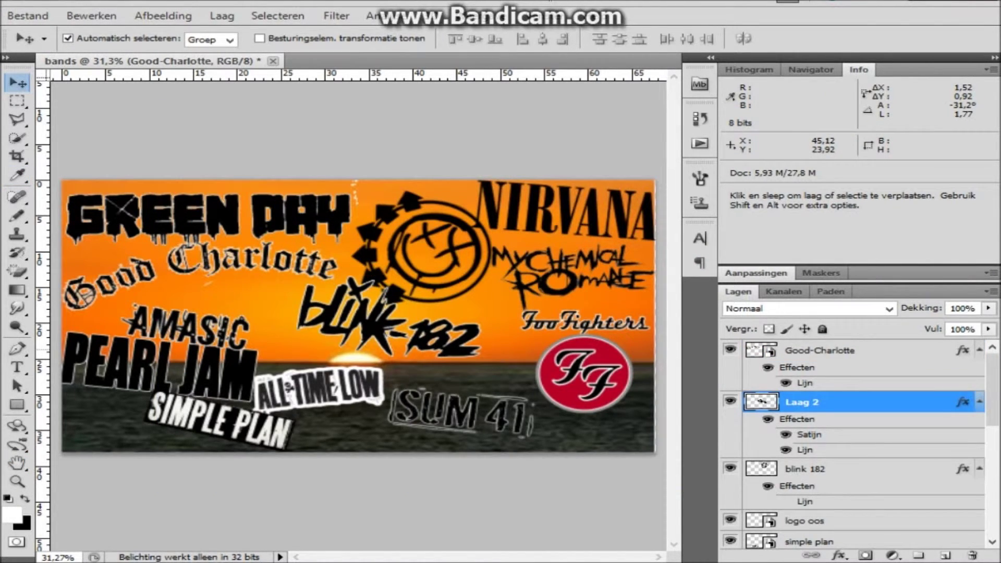
key("ctrl+t")
left_click_drag(480, 360, 471, 352)
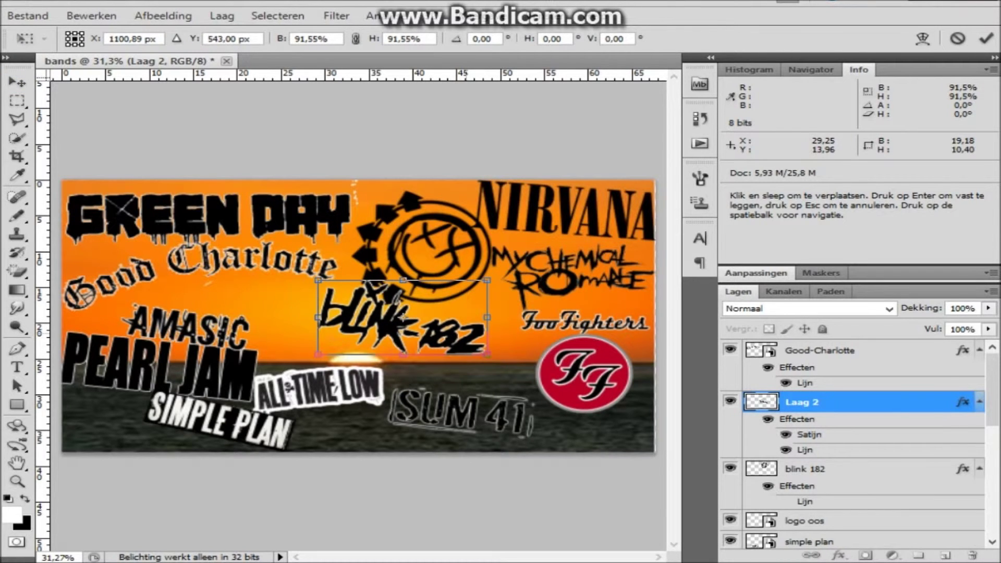
key("Return")
- Place the rhcp logo, enlarge it, and position it lower left over Simple Plan
left_click(28, 16)
left_click(31, 328)
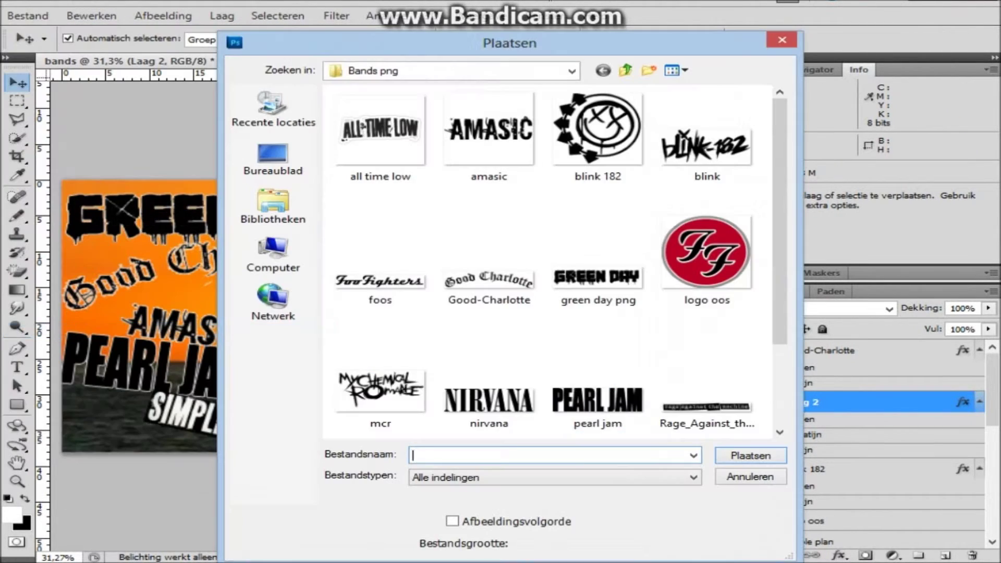
scroll(376, 365, "down", 2)
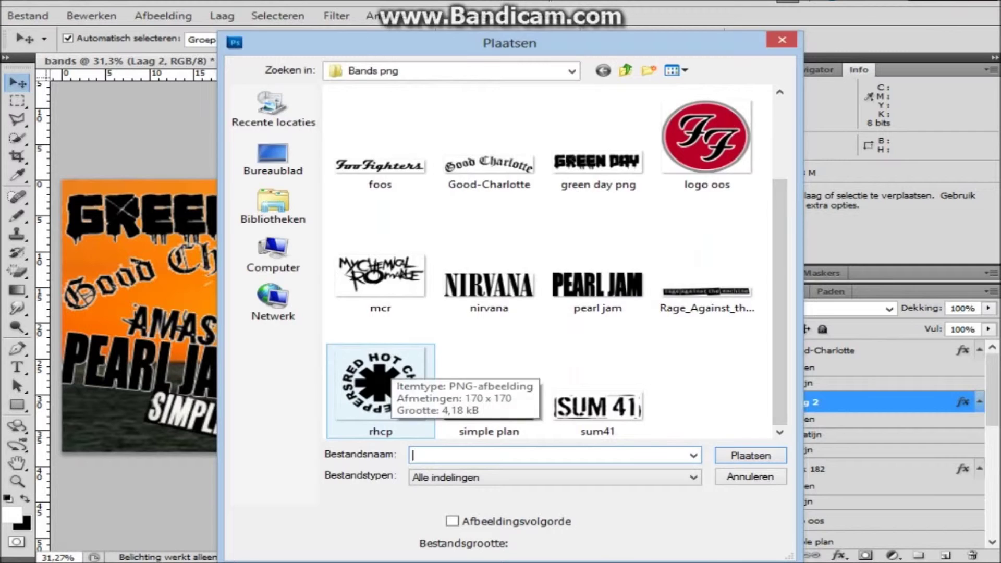
double_click(381, 375)
left_click_drag(515, 335, 560, 301)
left_click_drag(510, 340, 291, 330)
left_click_drag(348, 386, 357, 386)
mouse_move(300, 340)
left_mouse_down()
mouse_move(185, 419)
mouse_move(106, 419)
left_mouse_up()
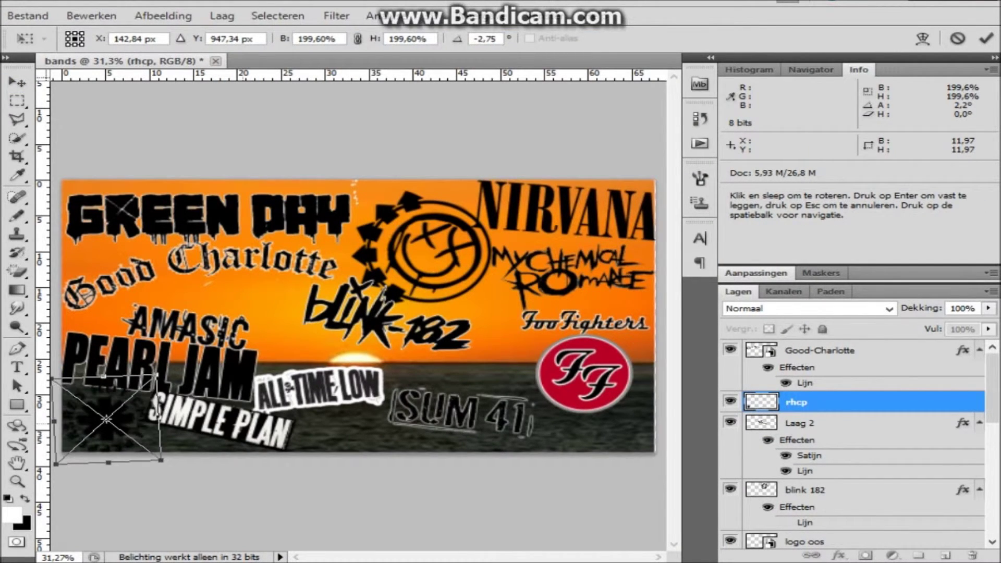
key("Return")
- Give the rhcp layer a white stroke outline
double_click(860, 402)
left_click(206, 385)
left_click(441, 280)
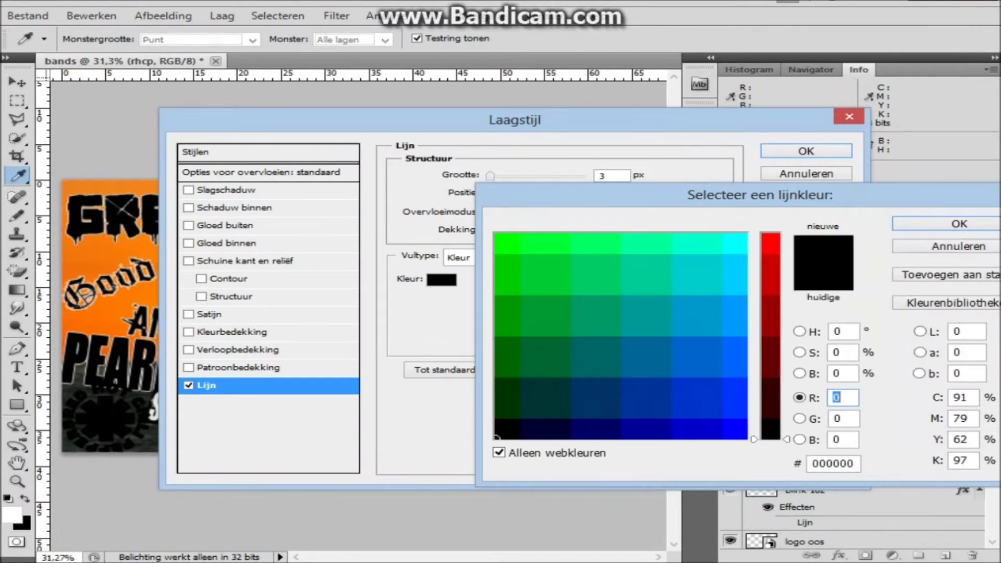
left_click(745, 235)
left_click(960, 223)
left_click(806, 151)
- Shift SUM 41, All Time Low, Simple Plan, rhcp, AMASIC and PEARL JAM logos rightward
key("v")
left_click(798, 539)
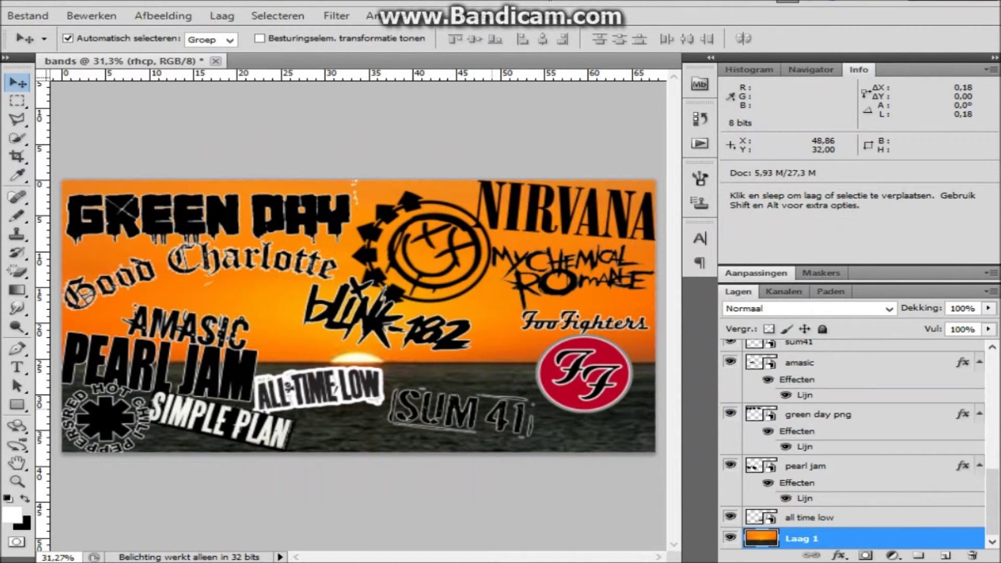
left_click_drag(459, 412, 518, 422)
left_click_drag(321, 389, 448, 382)
left_click_drag(221, 420, 344, 423)
left_click_drag(104, 422, 203, 420)
left_click_drag(188, 326, 224, 312)
left_click_drag(157, 365, 198, 349)
left_click_drag(217, 425, 215, 422)
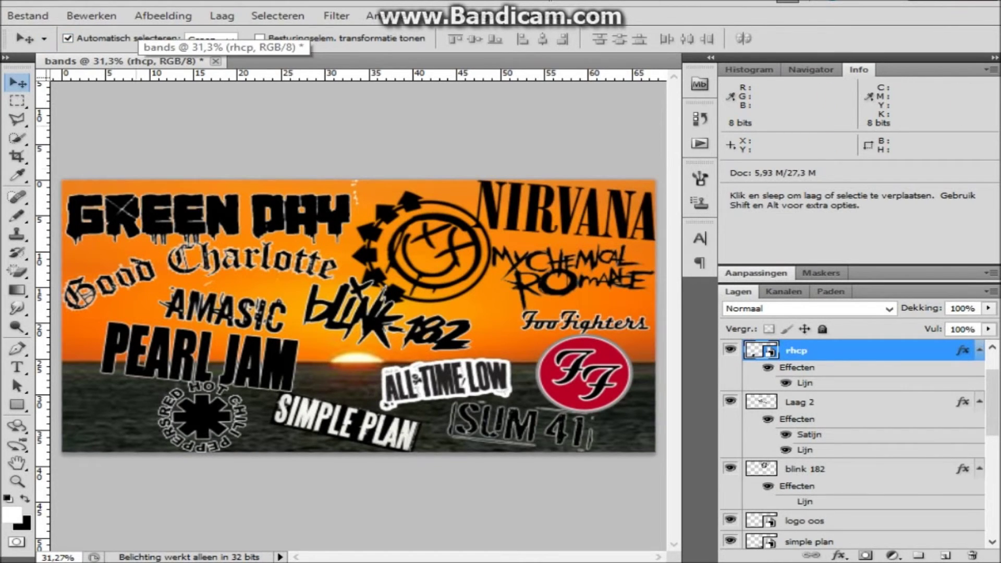
left_click(27, 16)
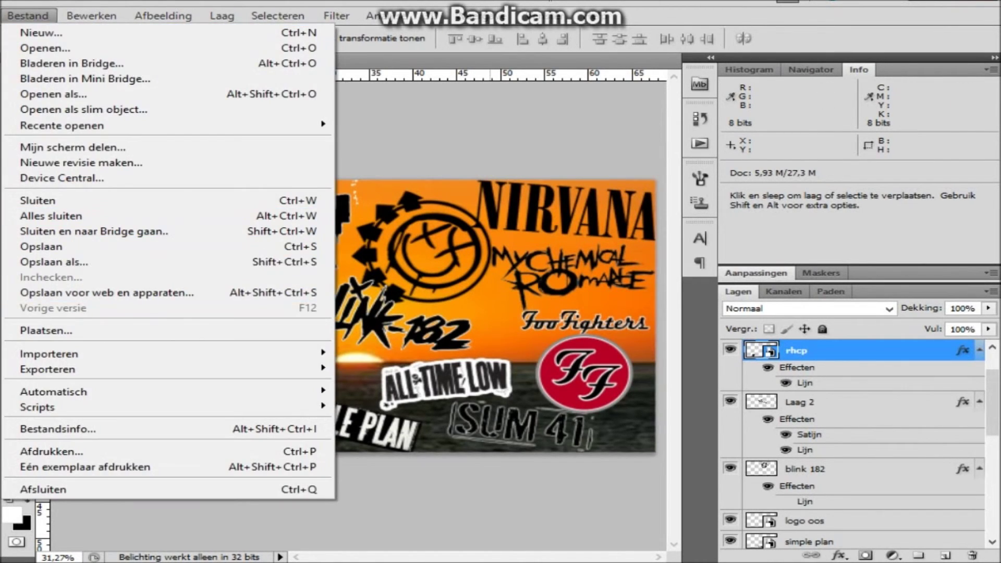